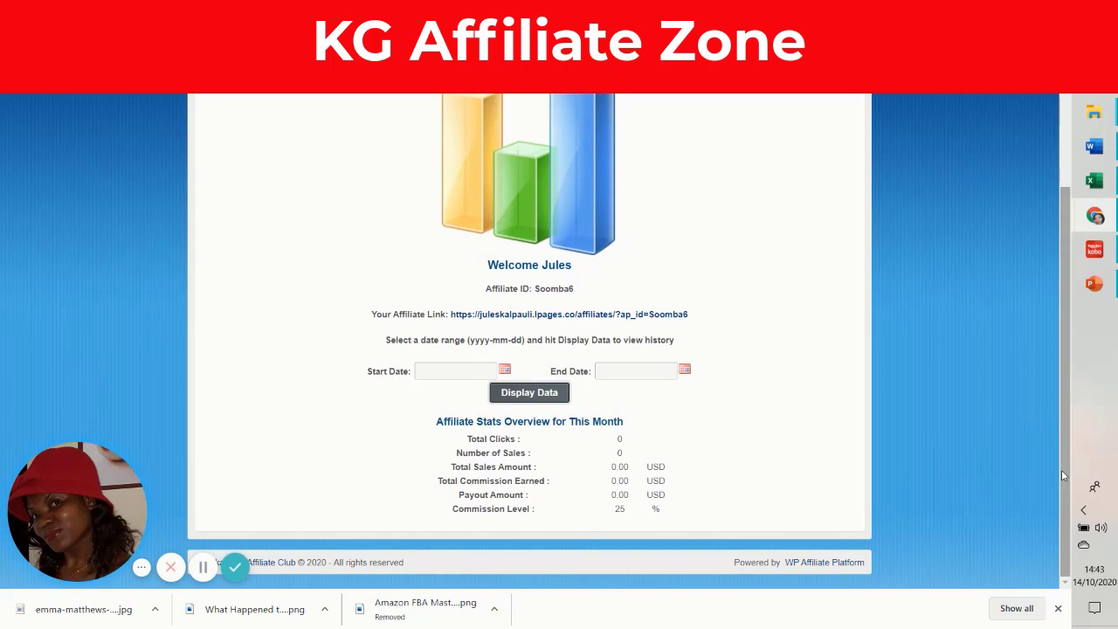
Open the Affiliate Banners and Links page and scroll through the banners
scroll(1061, 469, "up", 2)
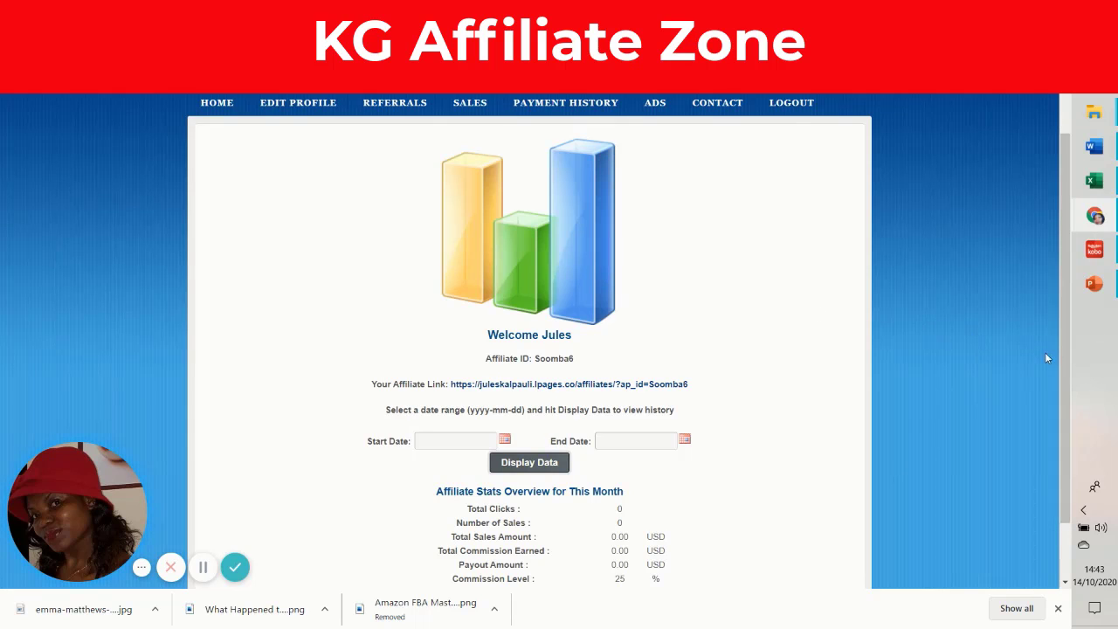
left_click_drag(1068, 345, 1069, 401)
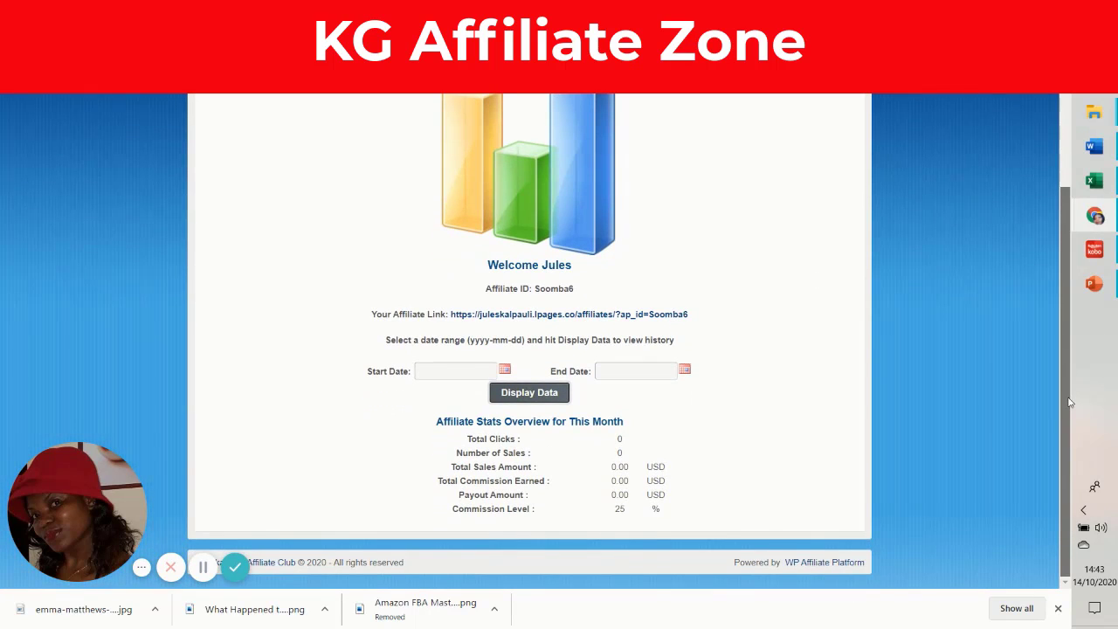
scroll(1069, 402, "up", 2)
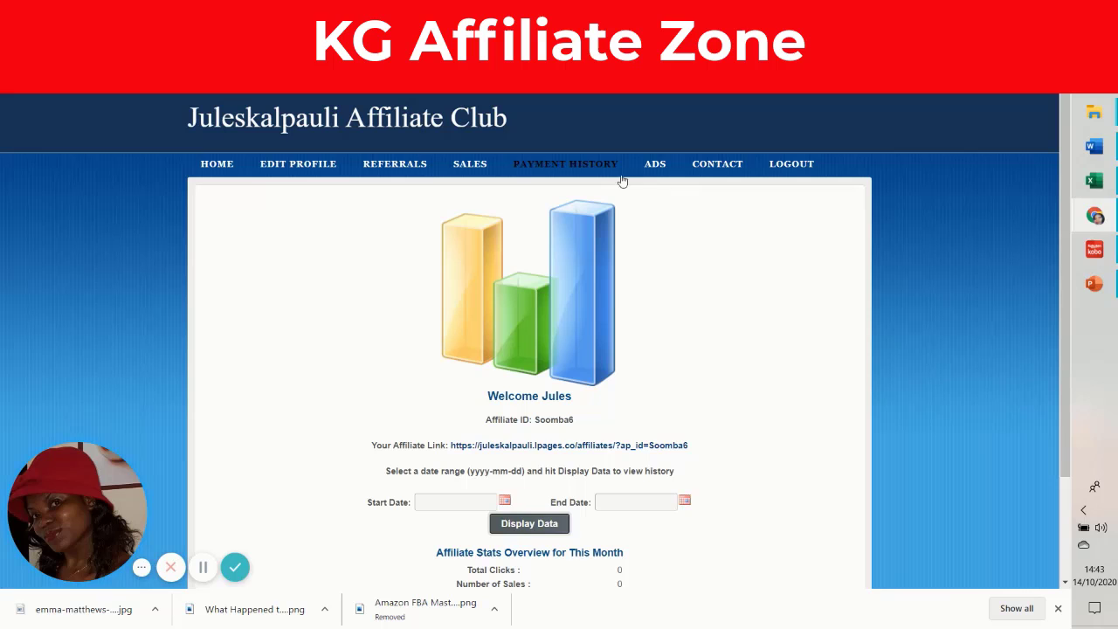
left_click(654, 166)
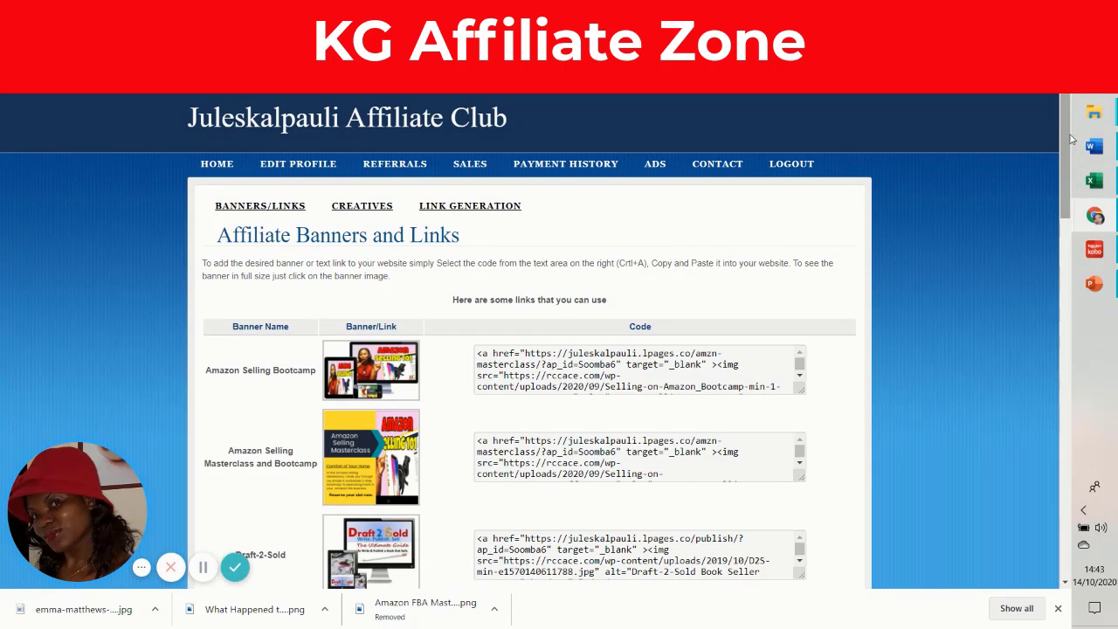
scroll(1046, 232, "down", 5)
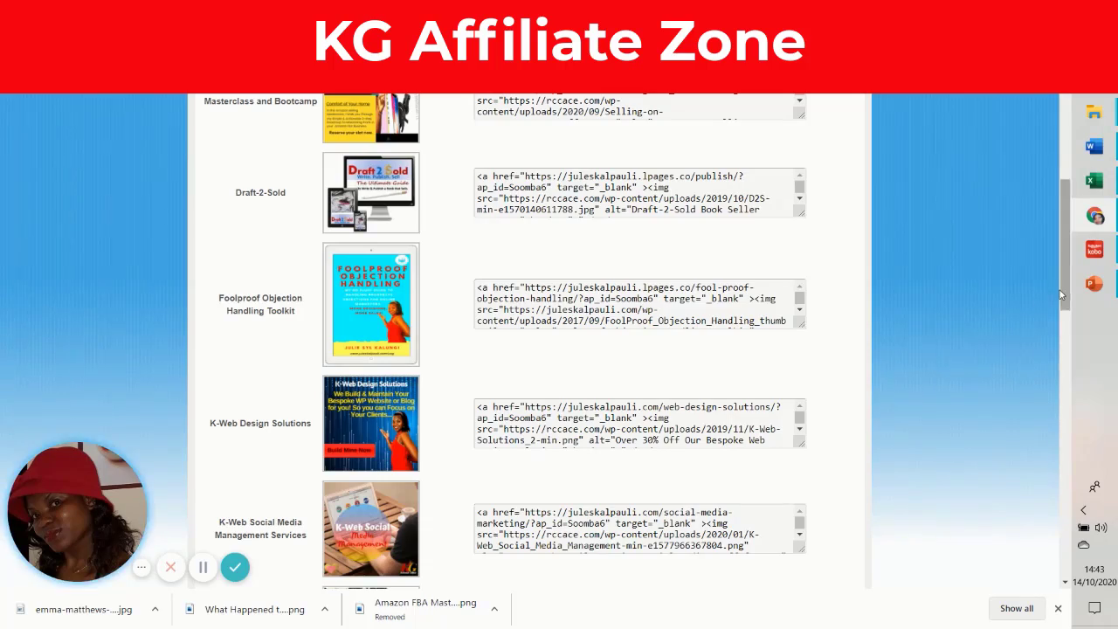
scroll(1052, 289, "down", 12)
scroll(1024, 365, "up", 3)
scroll(1022, 359, "up", 14)
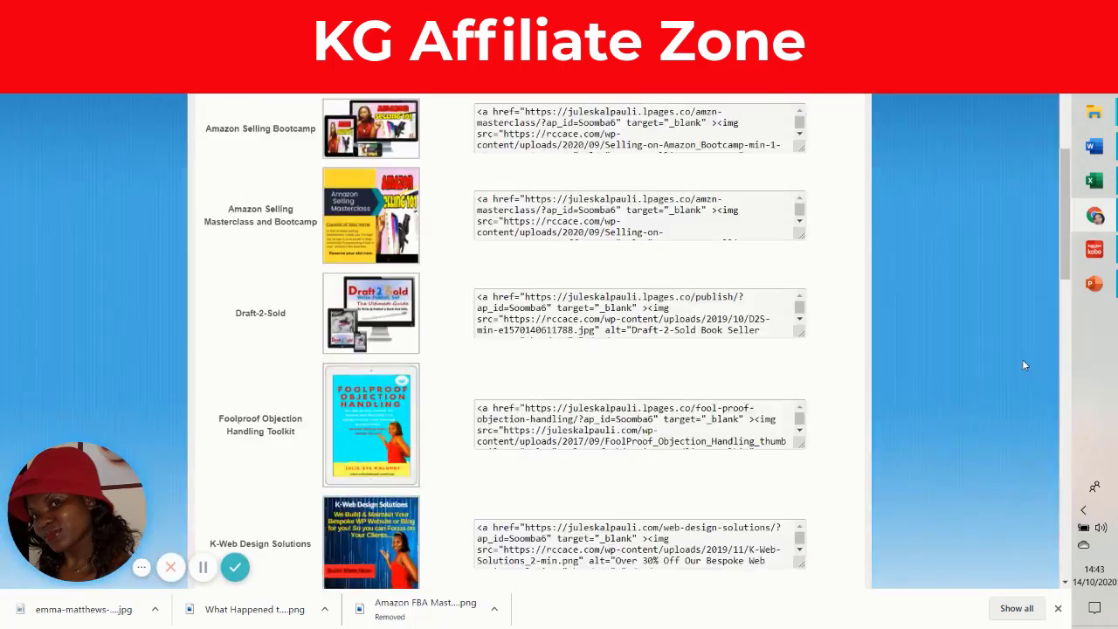
Return to the affiliate home page and scroll through it
left_click(217, 165)
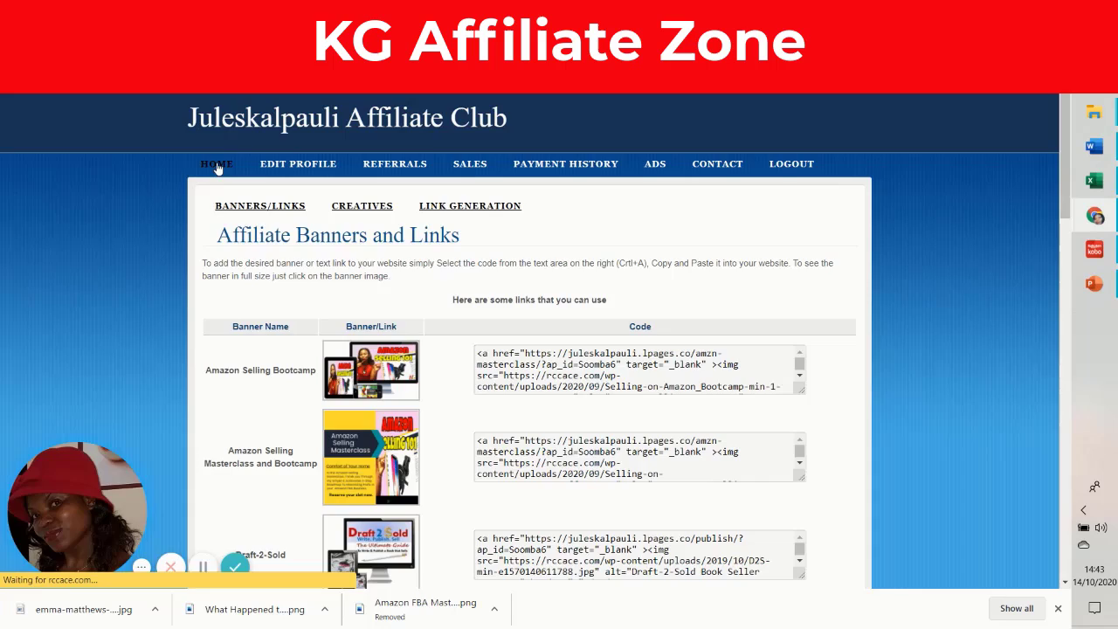
scroll(751, 273, "down", 2)
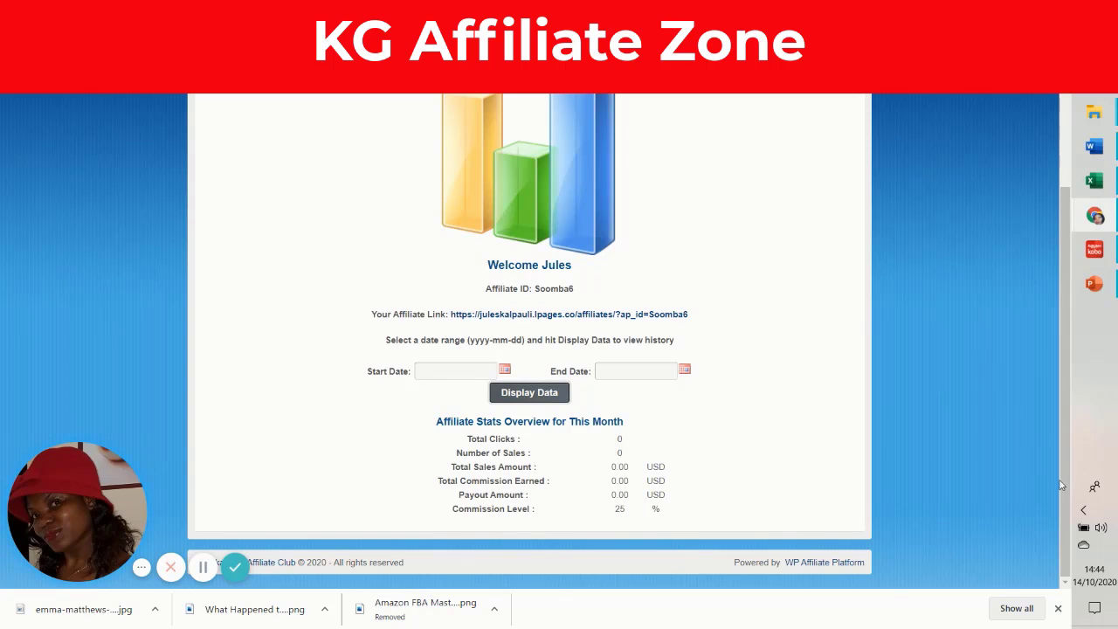
left_click_drag(1062, 485, 1041, 350)
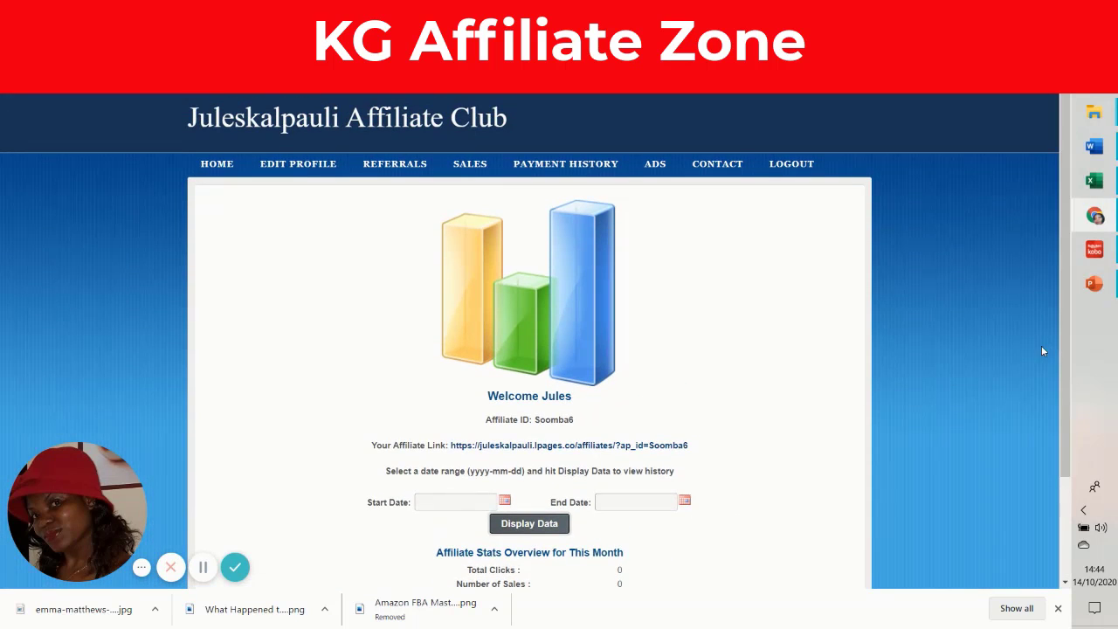
scroll(629, 385, "down", 2)
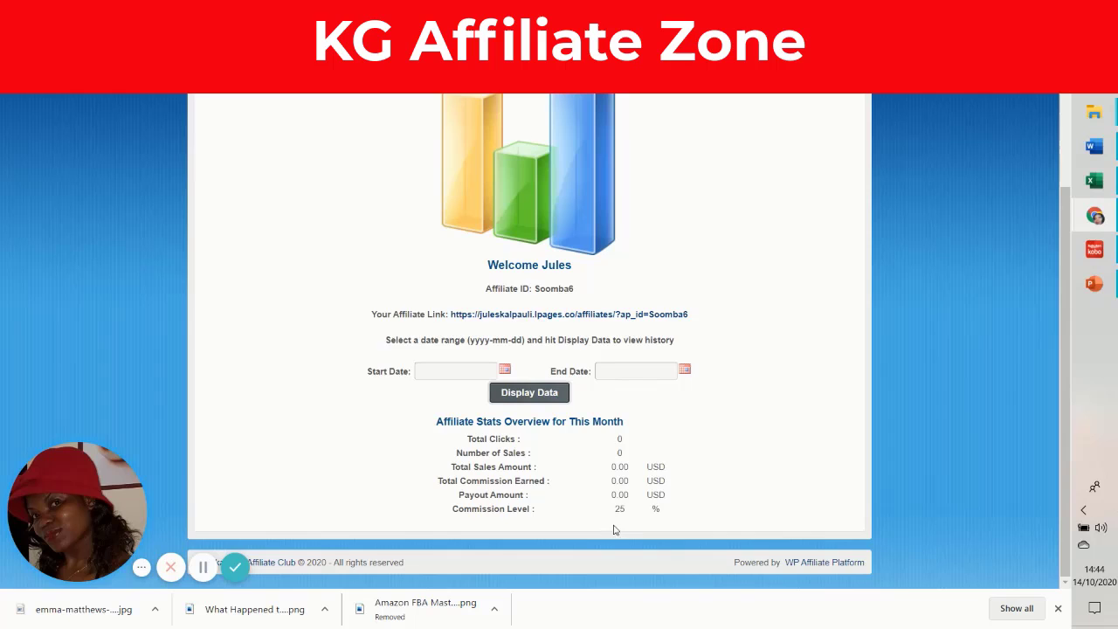
scroll(824, 256, "up", 2)
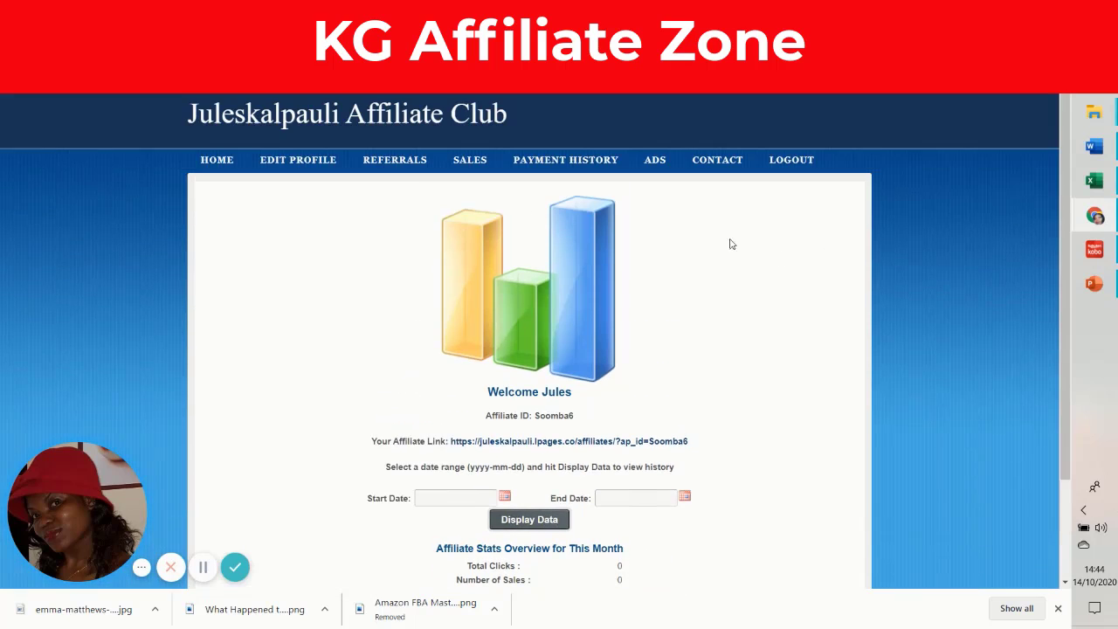
Reopen the banners page and select the Amazon Selling Bootcamp referral URL with affiliate id
left_click(654, 164)
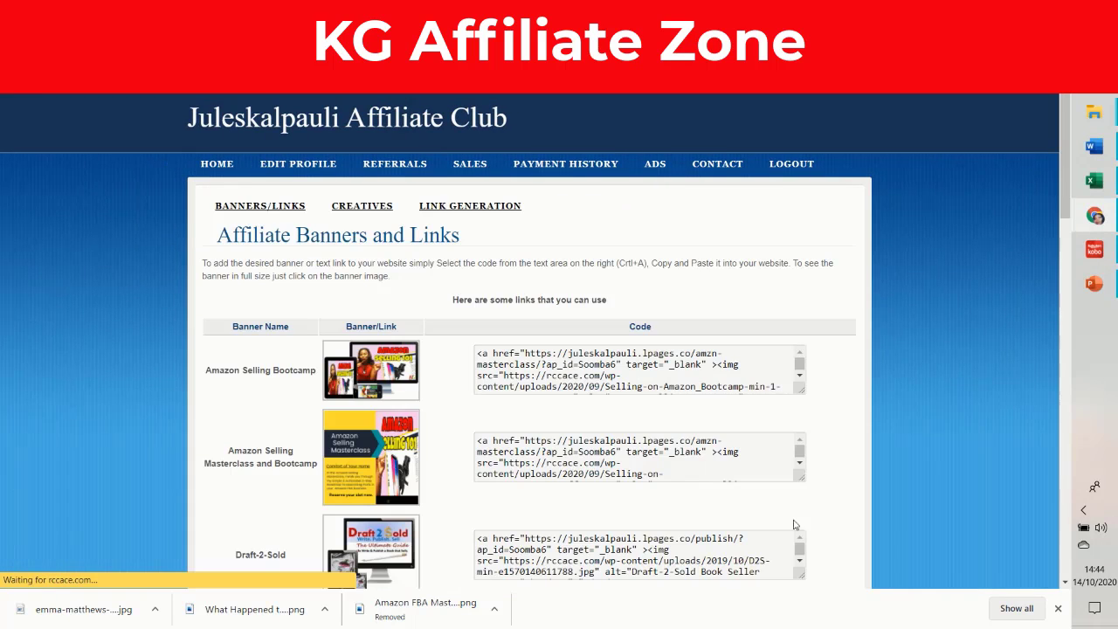
left_click_drag(1066, 160, 1063, 131)
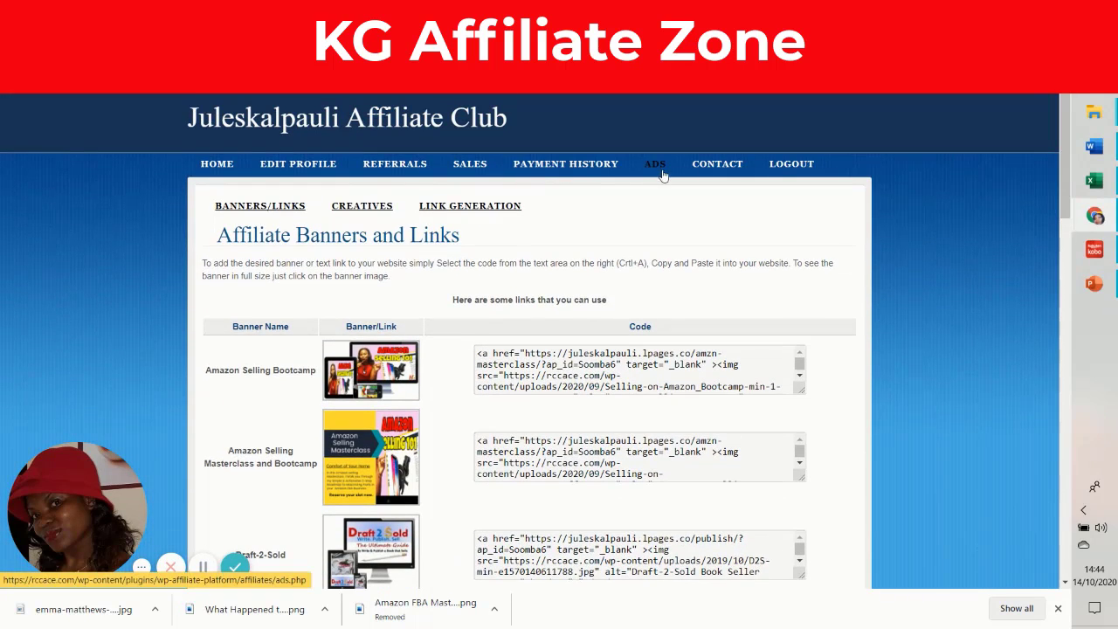
left_click_drag(1061, 170, 1047, 202)
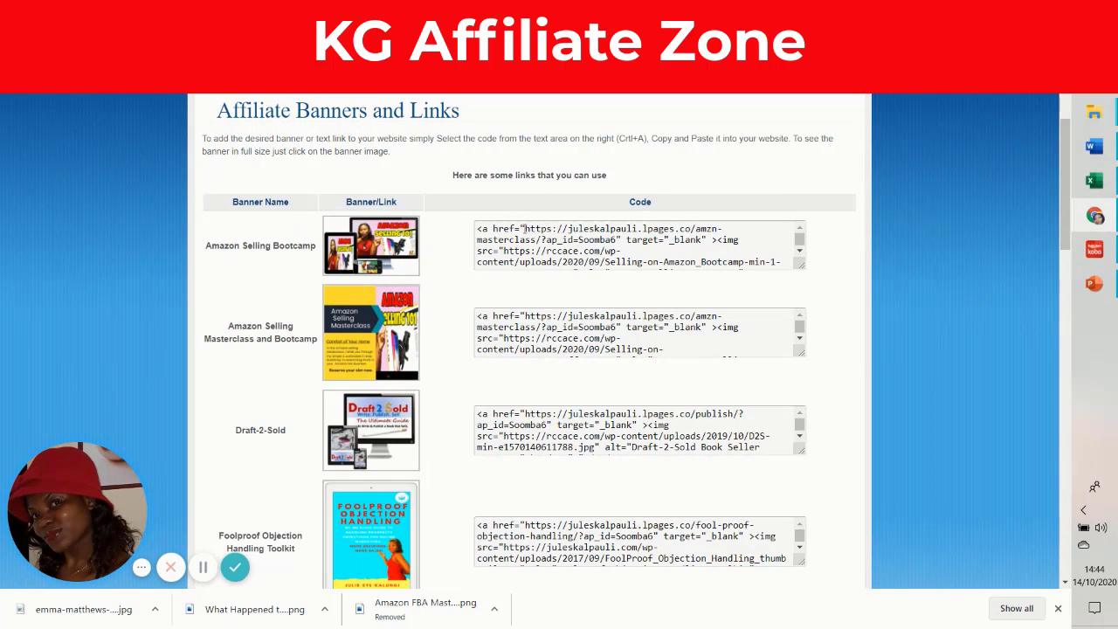
left_click_drag(524, 228, 546, 238)
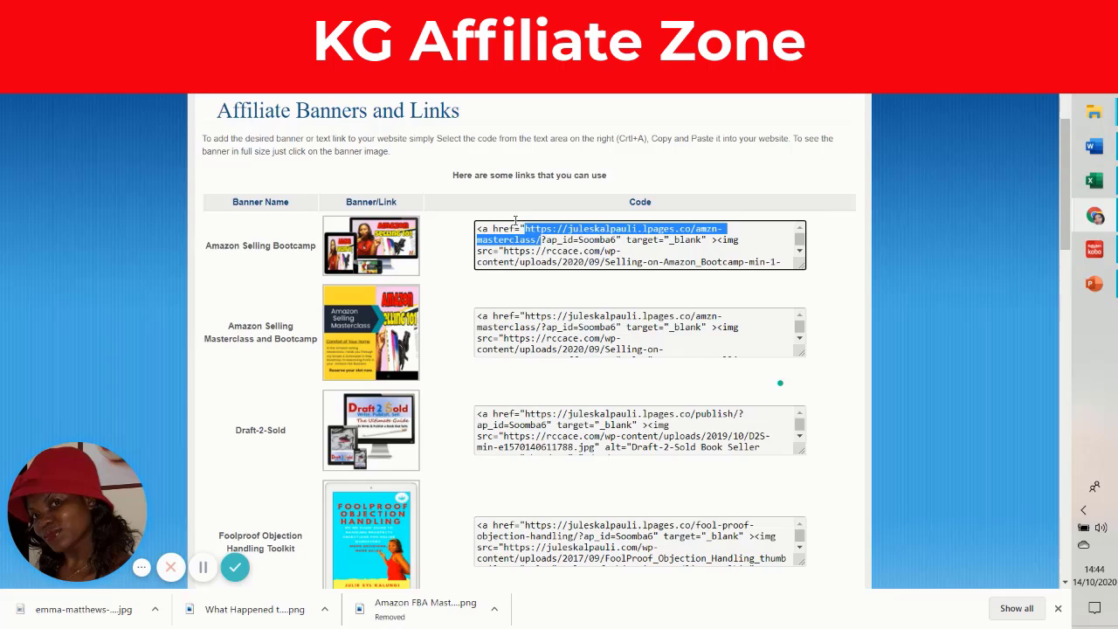
left_click(528, 229)
left_click_drag(526, 229, 619, 240)
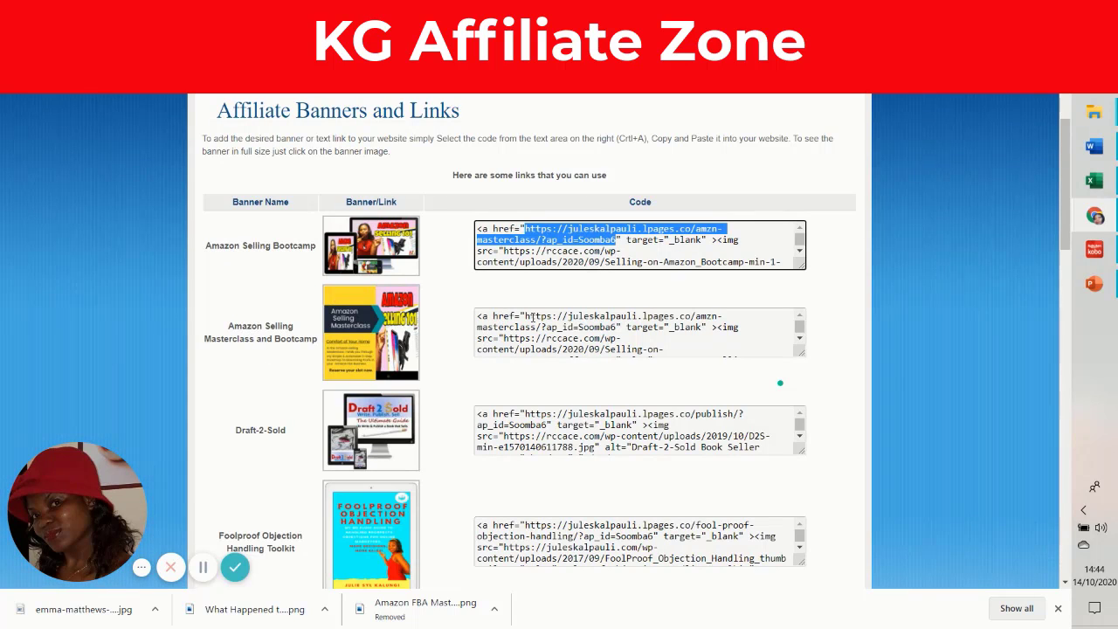
Select the referral URLs in the second banner and Draft-2-Sold codes, then clear the selection
left_click_drag(525, 316, 592, 324)
scroll(587, 328, "down", 1)
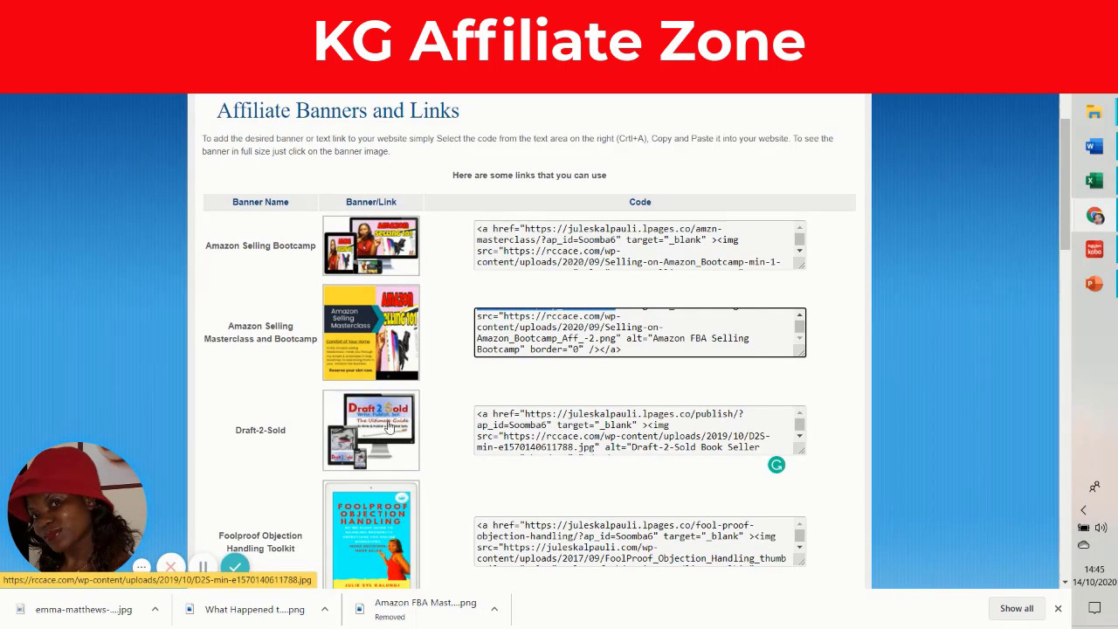
left_click_drag(525, 413, 547, 424)
left_click(547, 424)
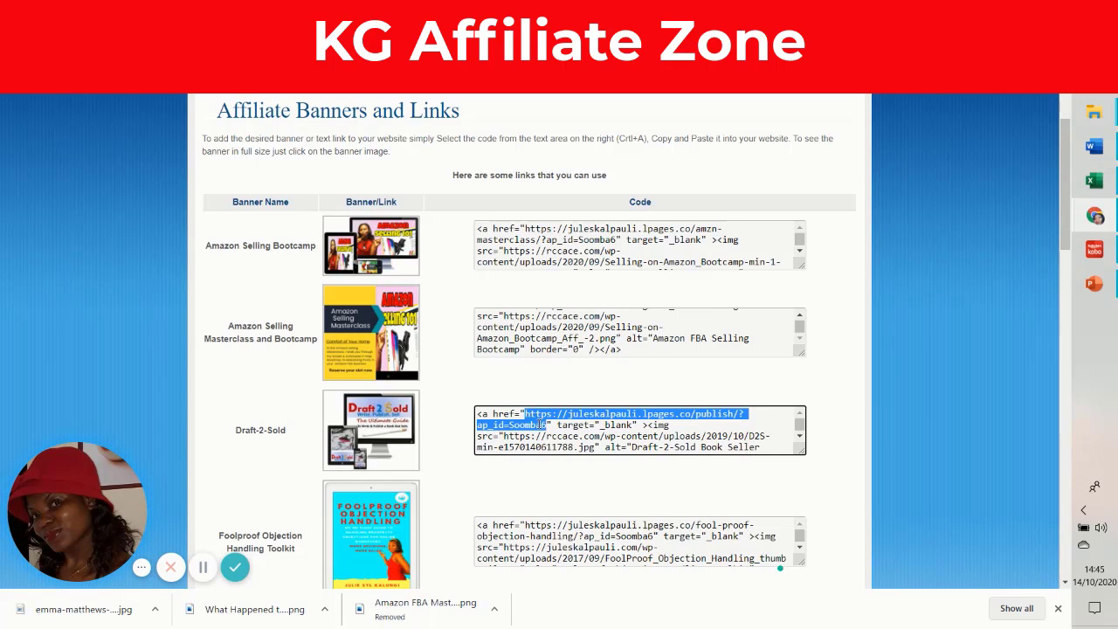
left_click(696, 435)
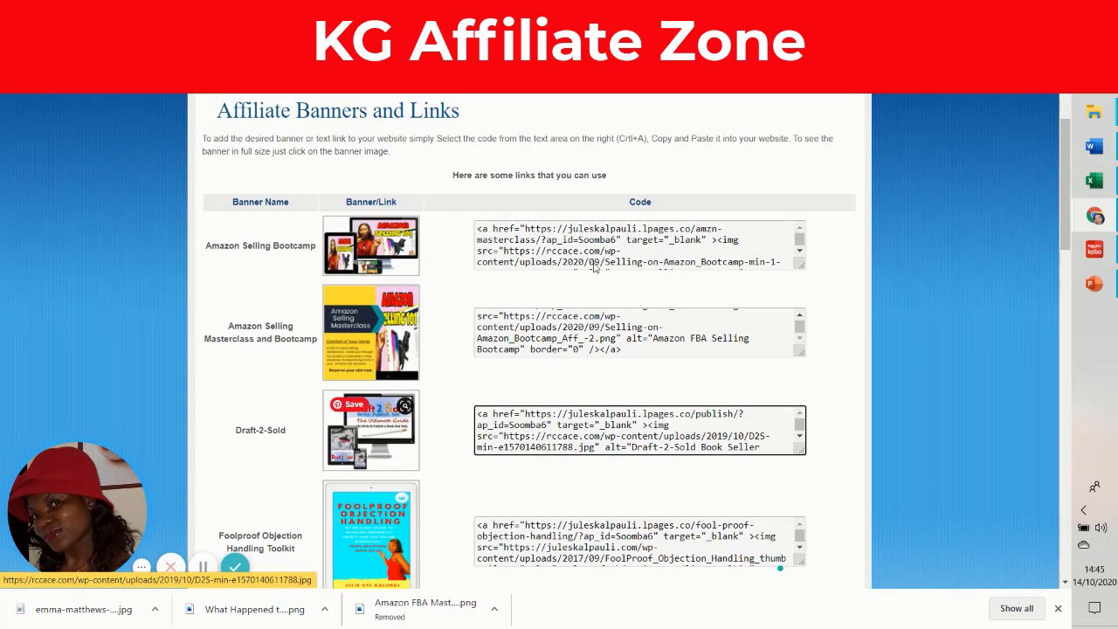
Select all of the Amazon Selling Bootcamp banner code and copy it
left_click(497, 240)
key("ctrl+a")
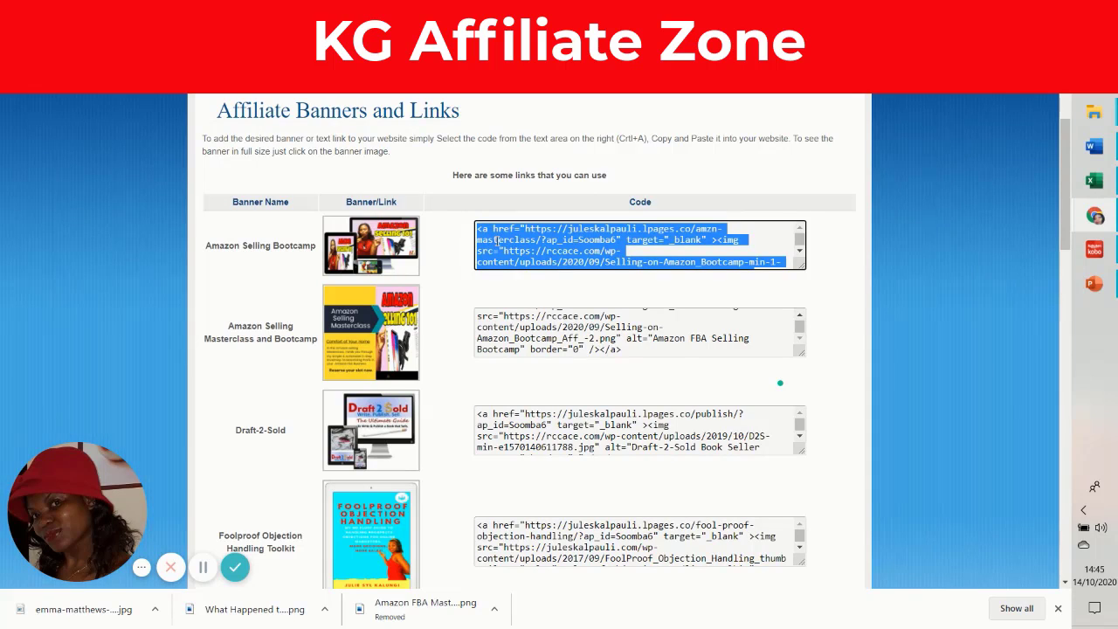
left_click(762, 239)
key("ctrl+a")
right_click(555, 247)
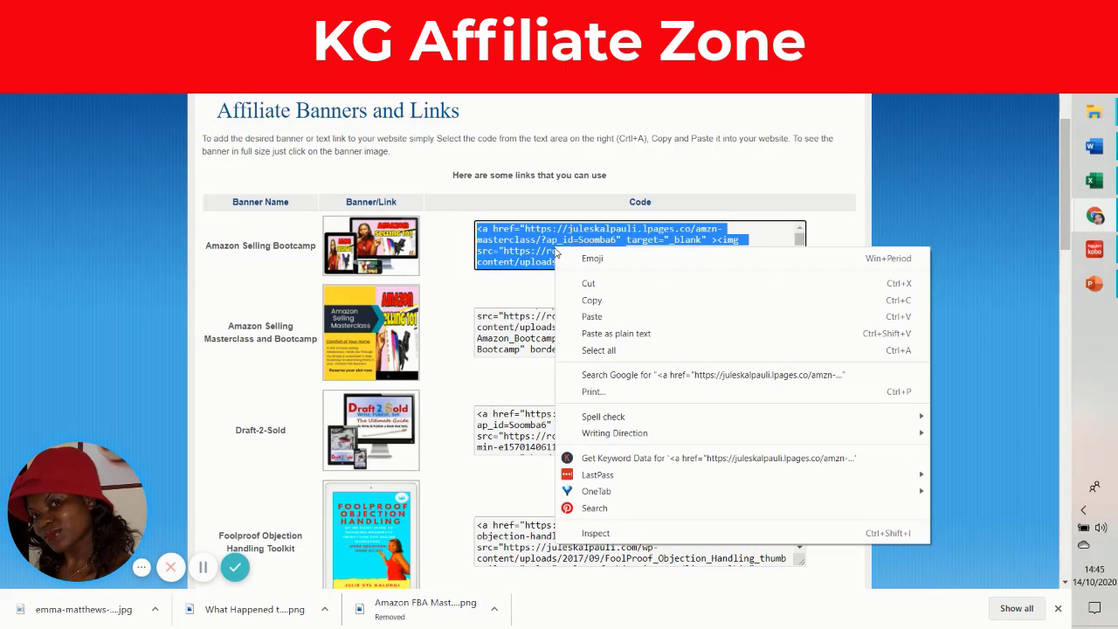
left_click(591, 301)
Paste the Bootcamp banner code into the Word document and Notepad, then minimize Notepad
left_click(1094, 146)
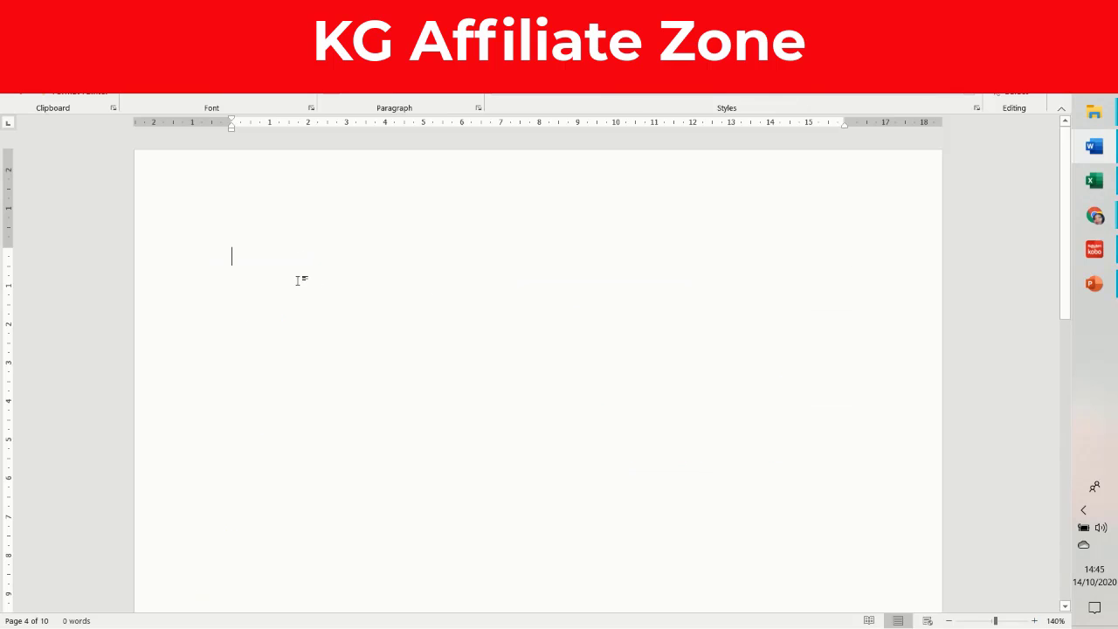
key("ctrl+v")
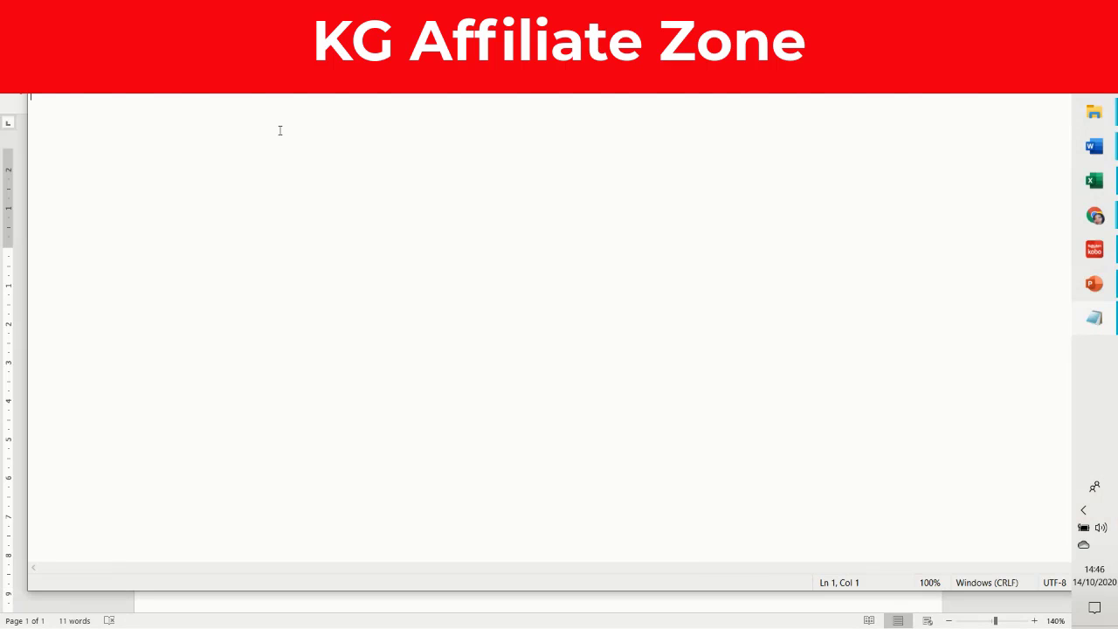
key("ctrl+v")
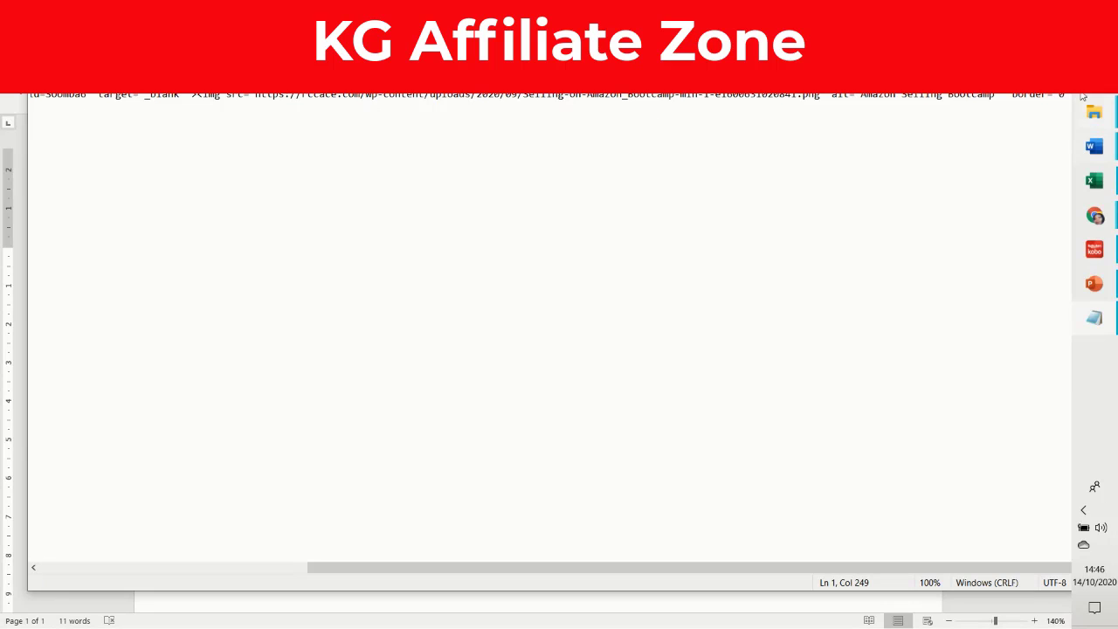
left_click(1095, 318)
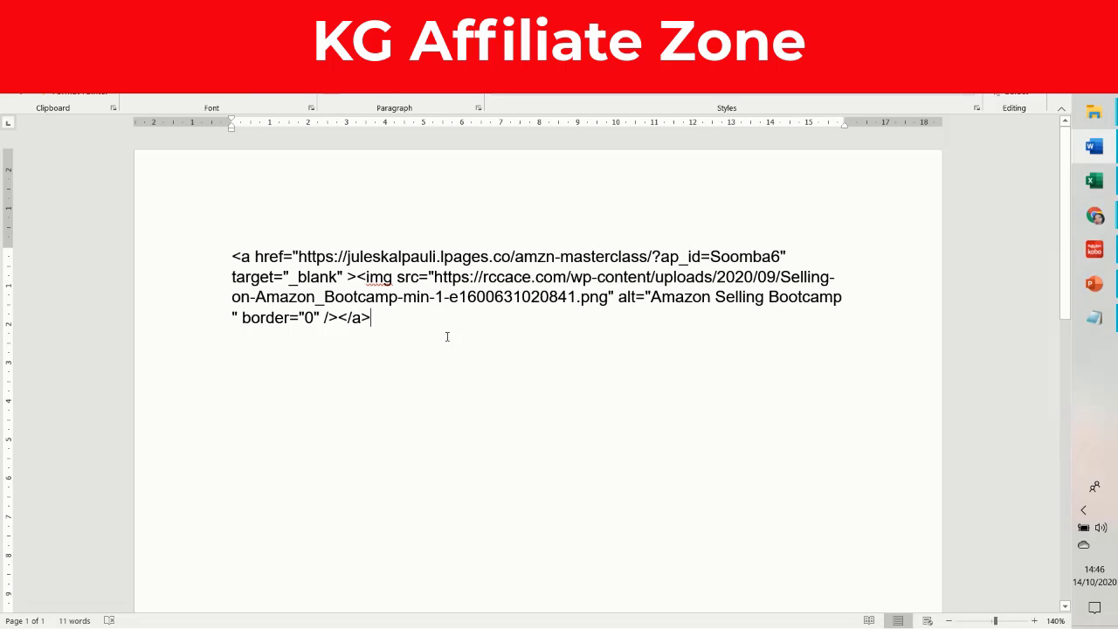
Bring the Notepad file with the banner code forward and maximize it to full screen
mouse_move(1094, 215)
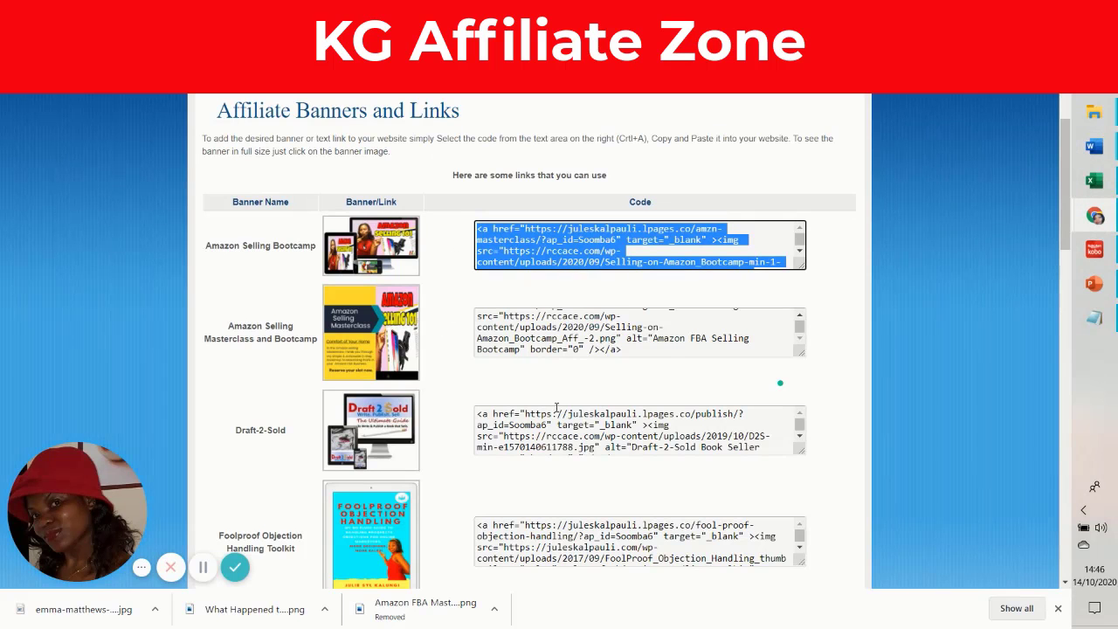
left_click(1004, 201)
left_click(1095, 318)
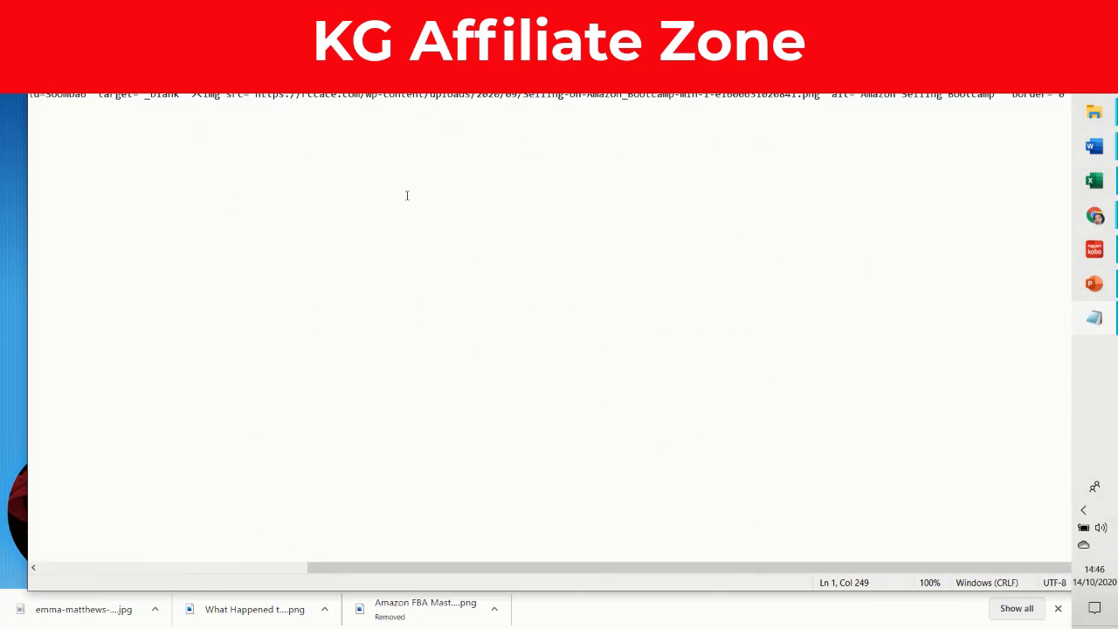
left_click(121, 136)
key("super+Up")
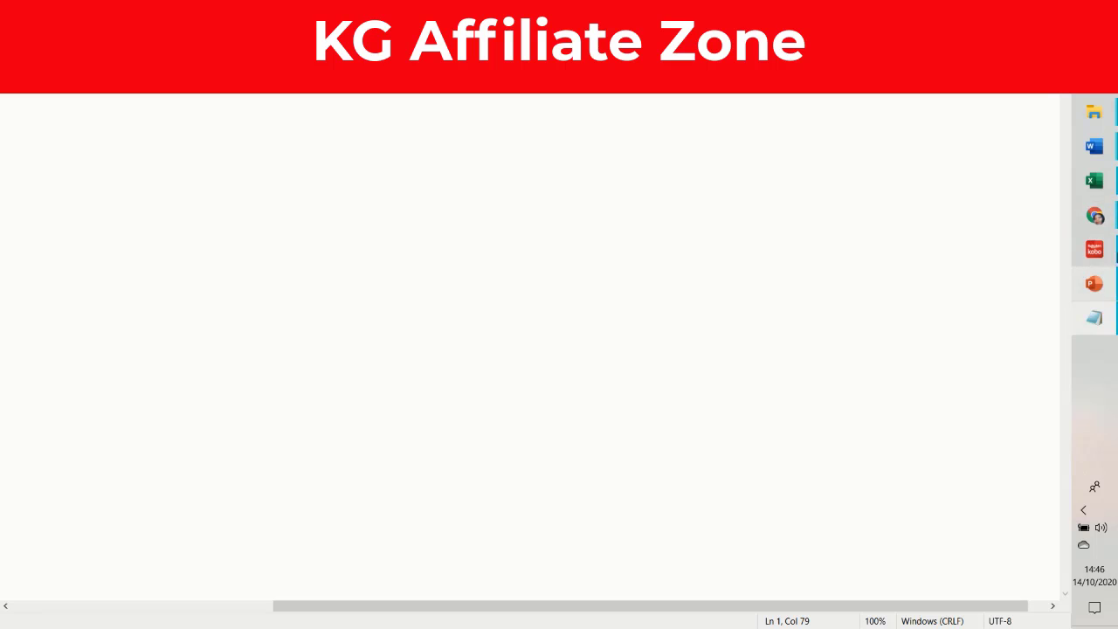
Return to the affiliate club page and reselect the first banner's referral URL
mouse_move(1080, 229)
left_click(1022, 197)
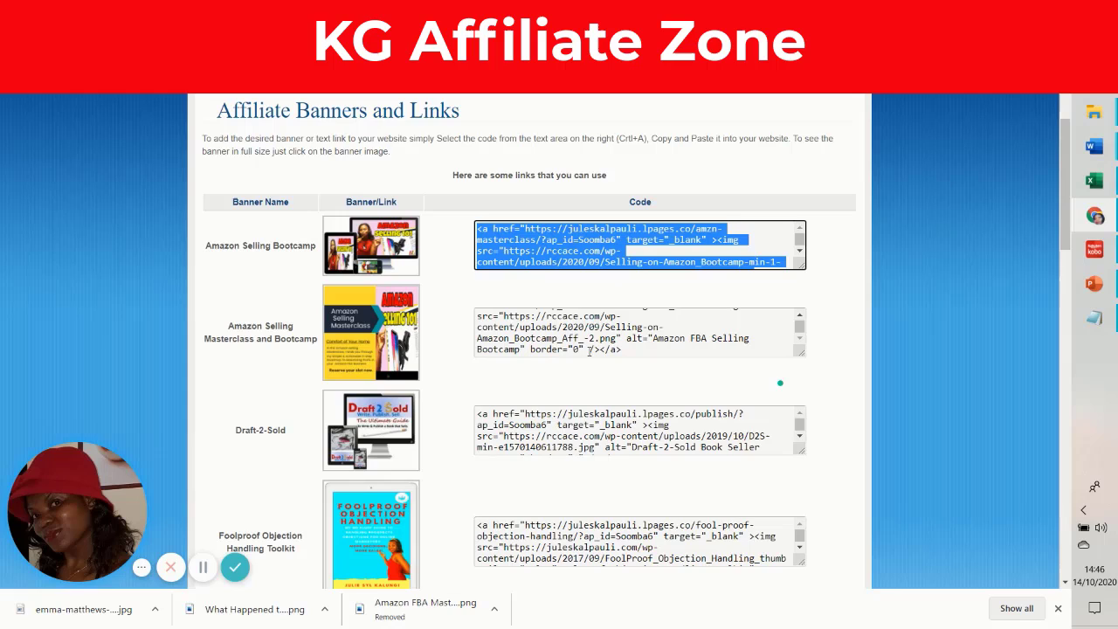
left_click(699, 247)
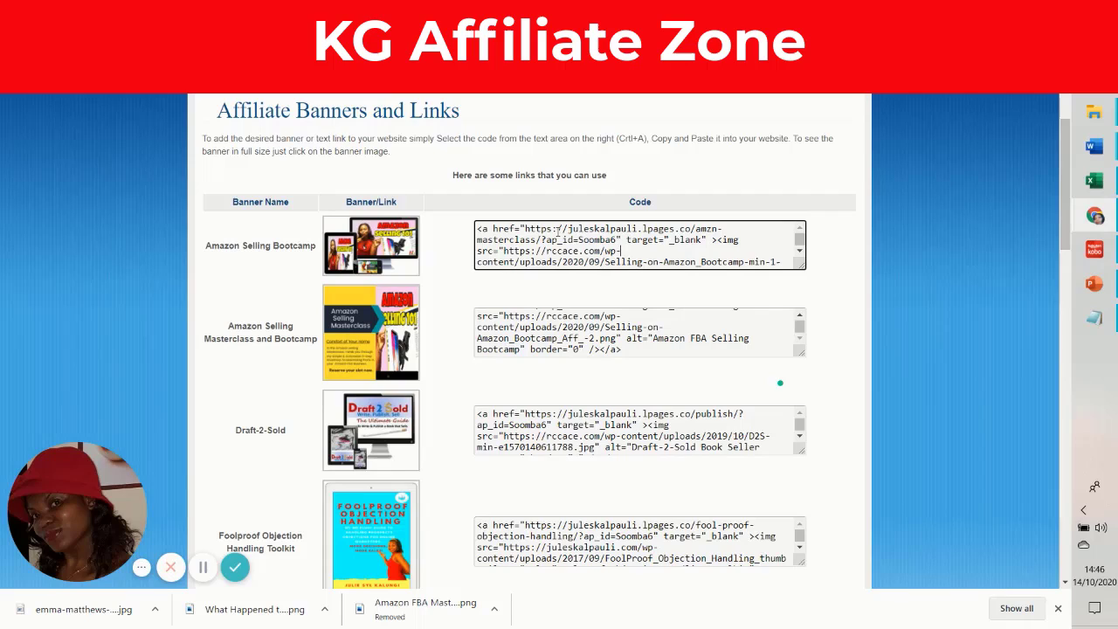
left_click_drag(525, 228, 617, 239)
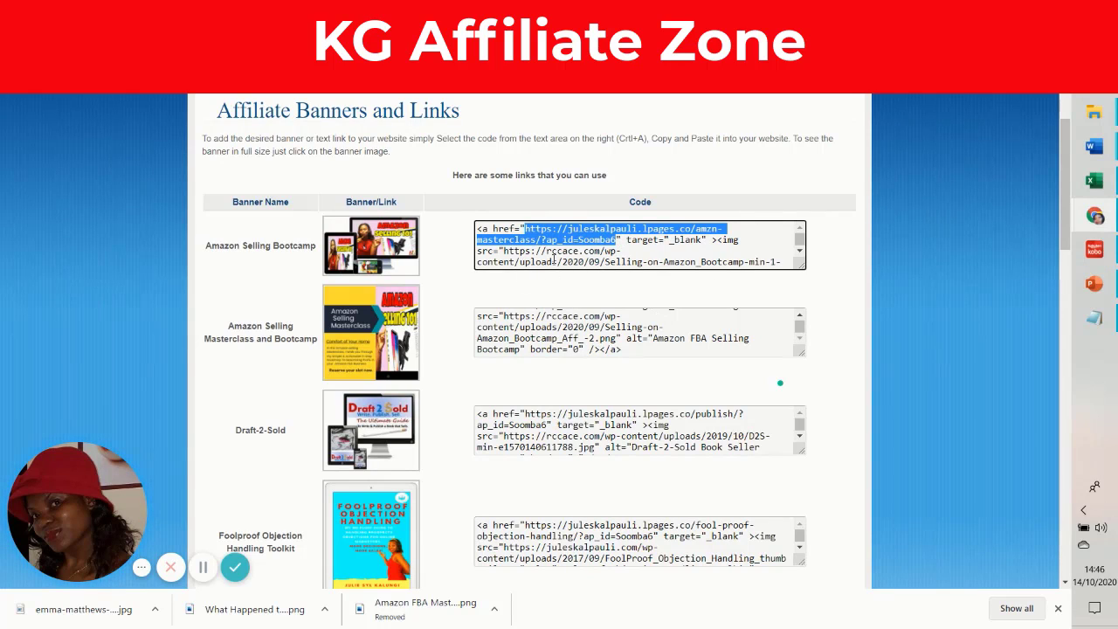
Copy the entire Amazon Selling Masterclass and Bootcamp banner code and switch to Notepad
left_click(727, 323)
key("ctrl+a")
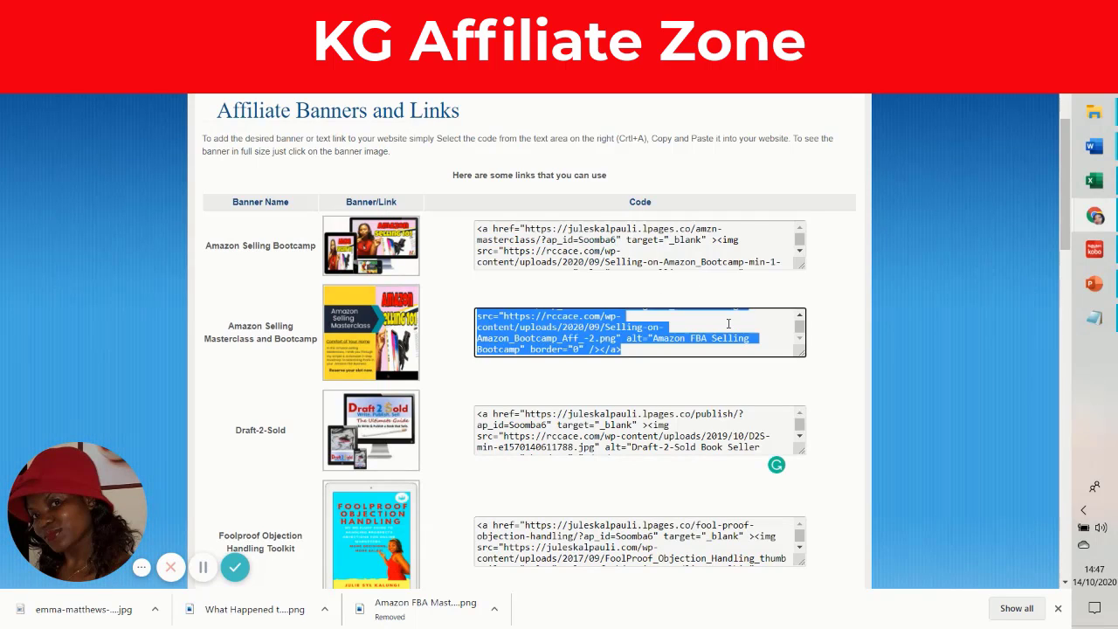
right_click(524, 338)
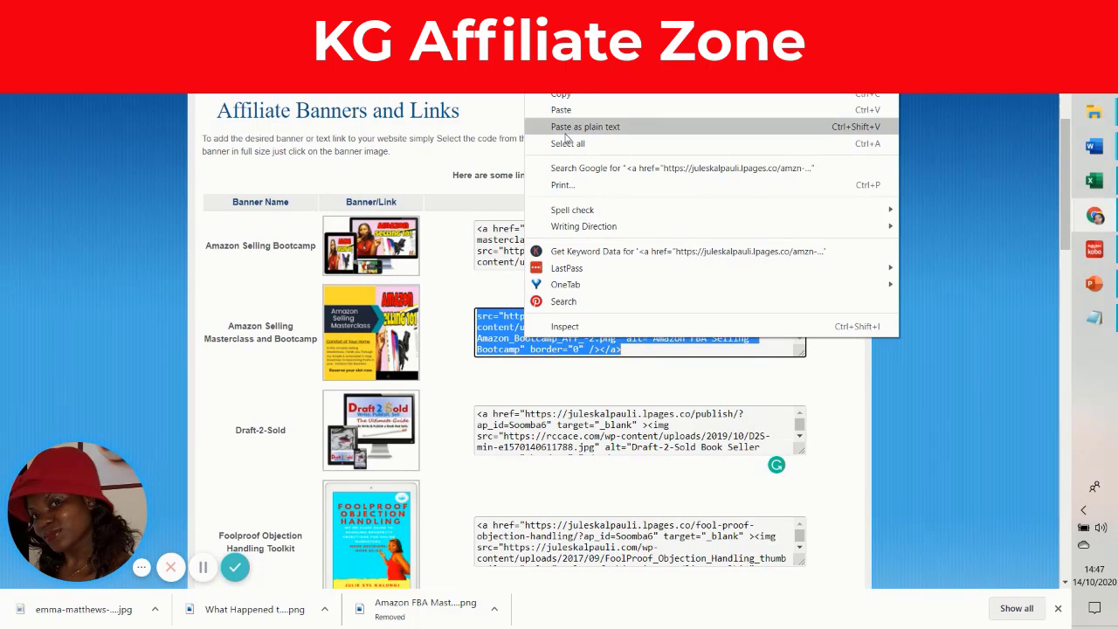
left_click(571, 98)
left_click(1093, 318)
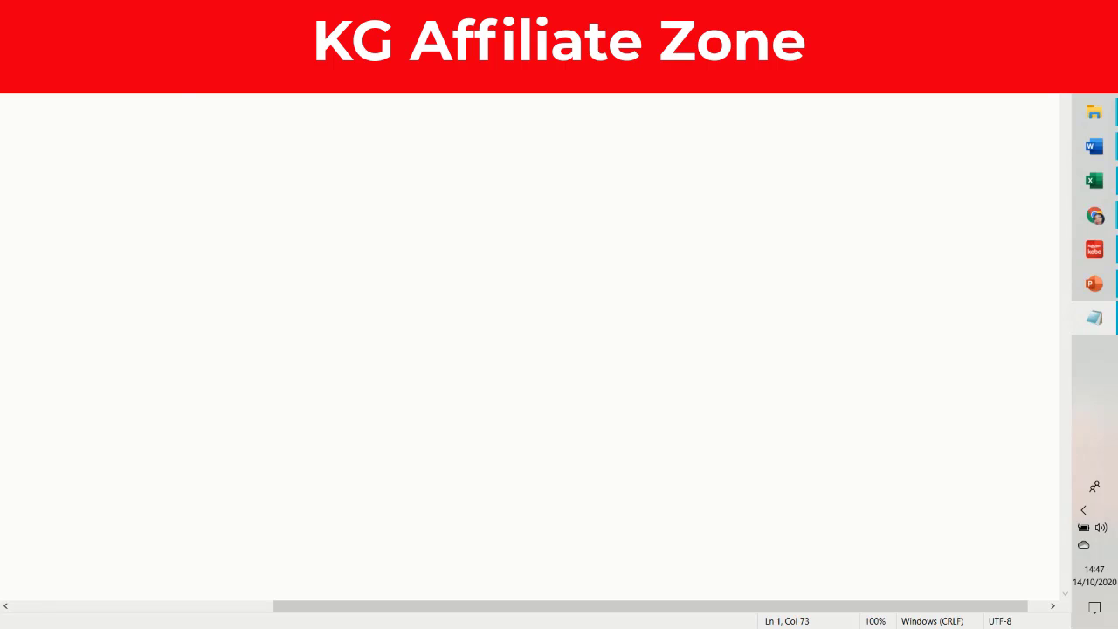
Paste the Masterclass banner code on a new line below the first code, followed by blank lines
key("alt+e")
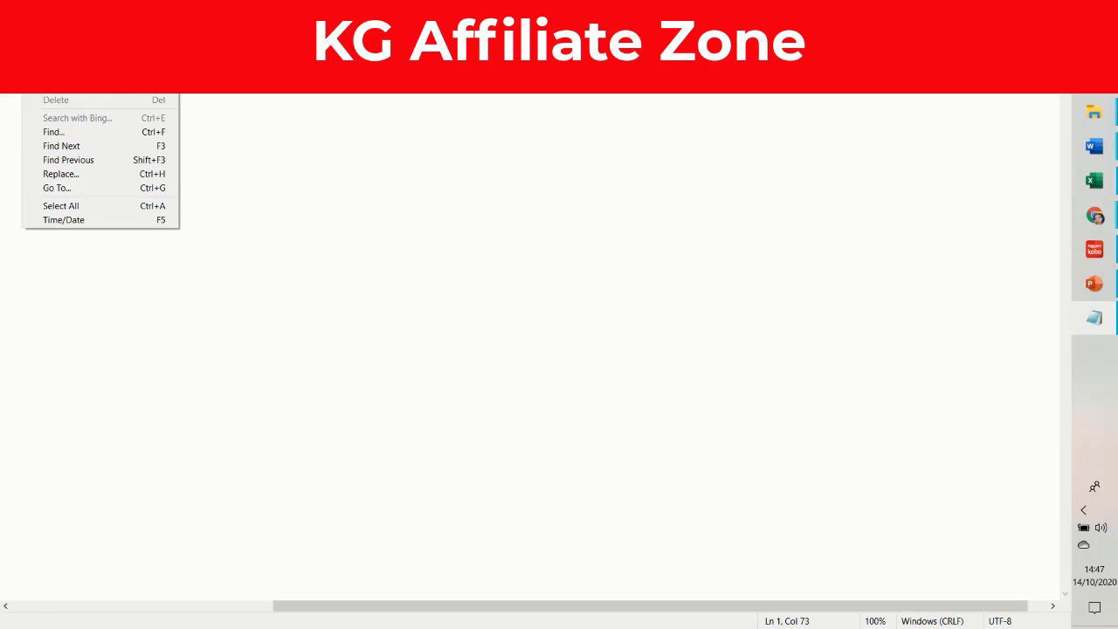
key("Escape")
key("alt+e")
key("Escape")
key("End")
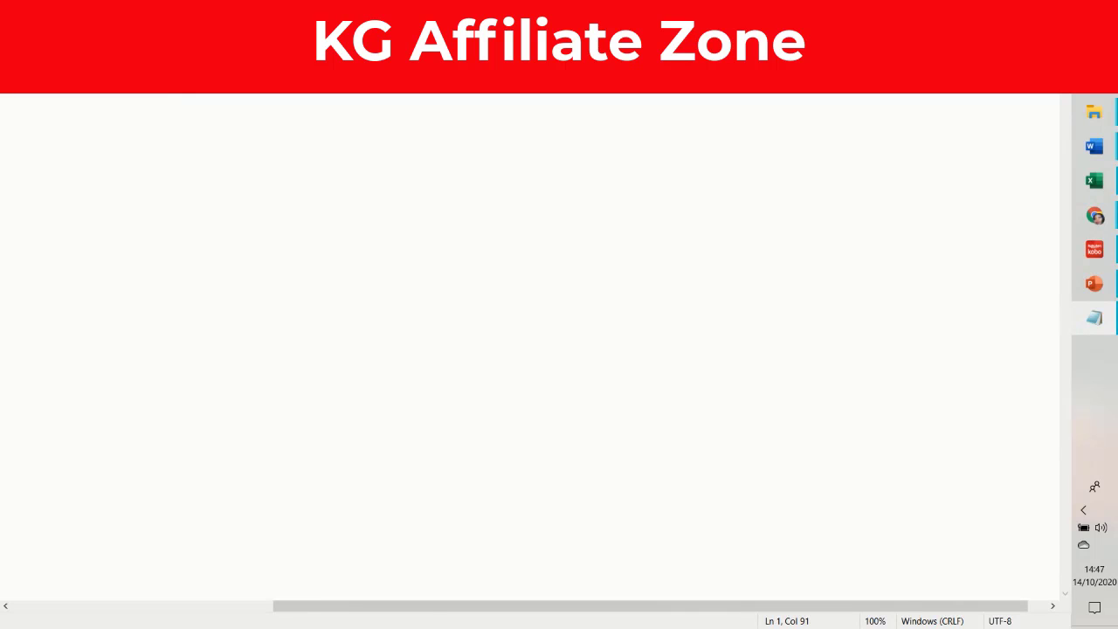
key("ctrl+Left")
key("End")
key("Return")
key("Return")
key("ctrl+v")
key("Return")
key("Return")
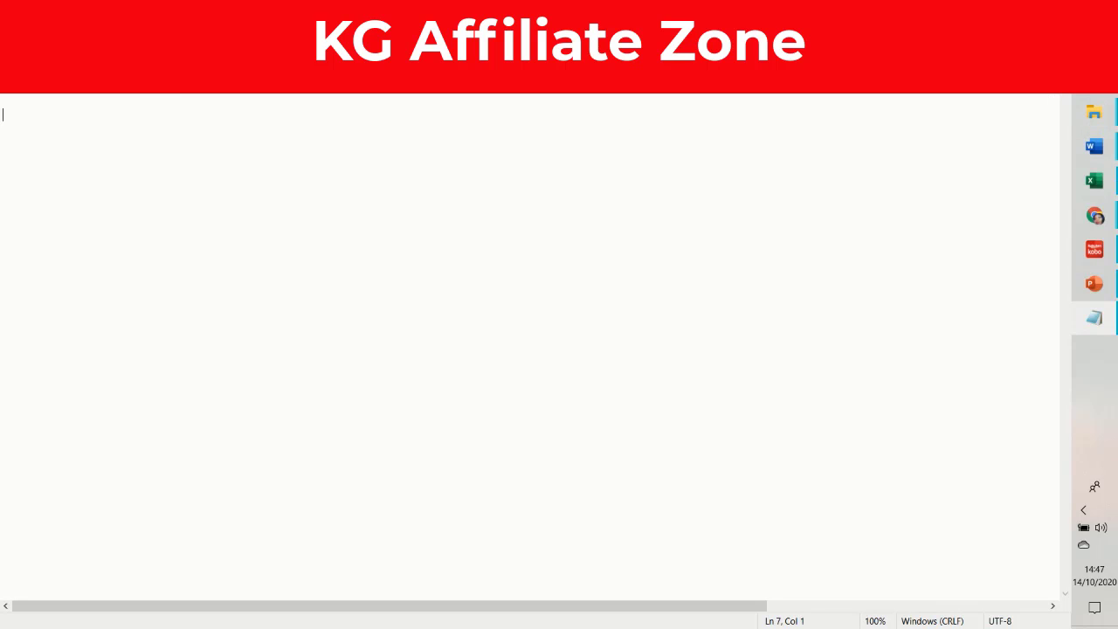
key("alt+f")
Save the Notepad file to Documents as 'KG Zone Affiliate Links.txt'
left_click(45, 96)
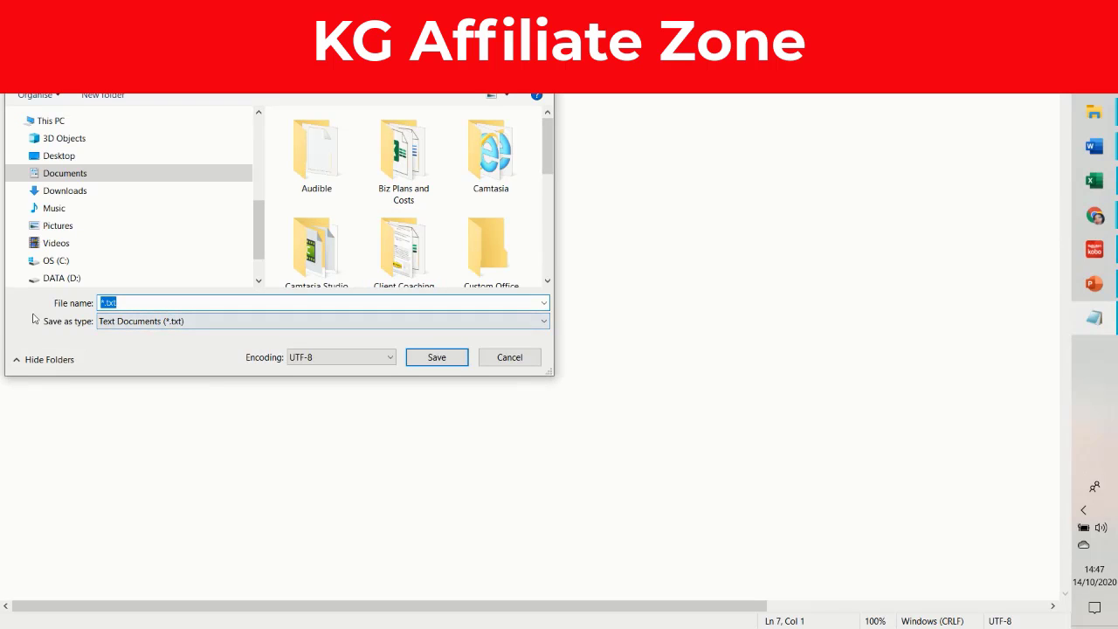
left_click(103, 301)
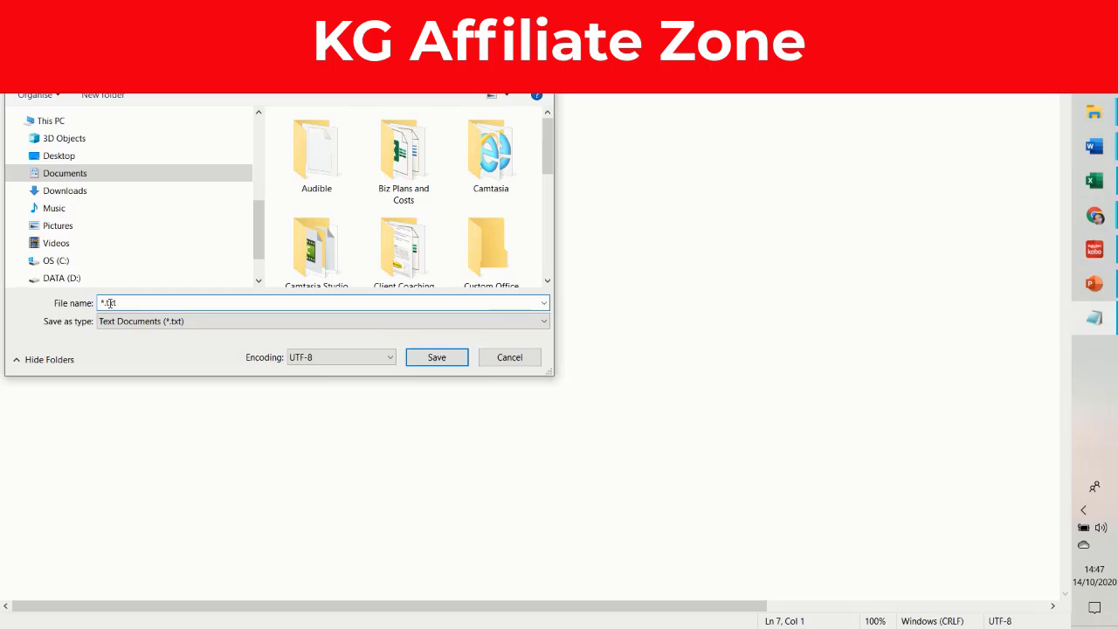
type("KG Zo")
type("ne Affiliate ")
type("Links")
key("Delete")
left_click(445, 359)
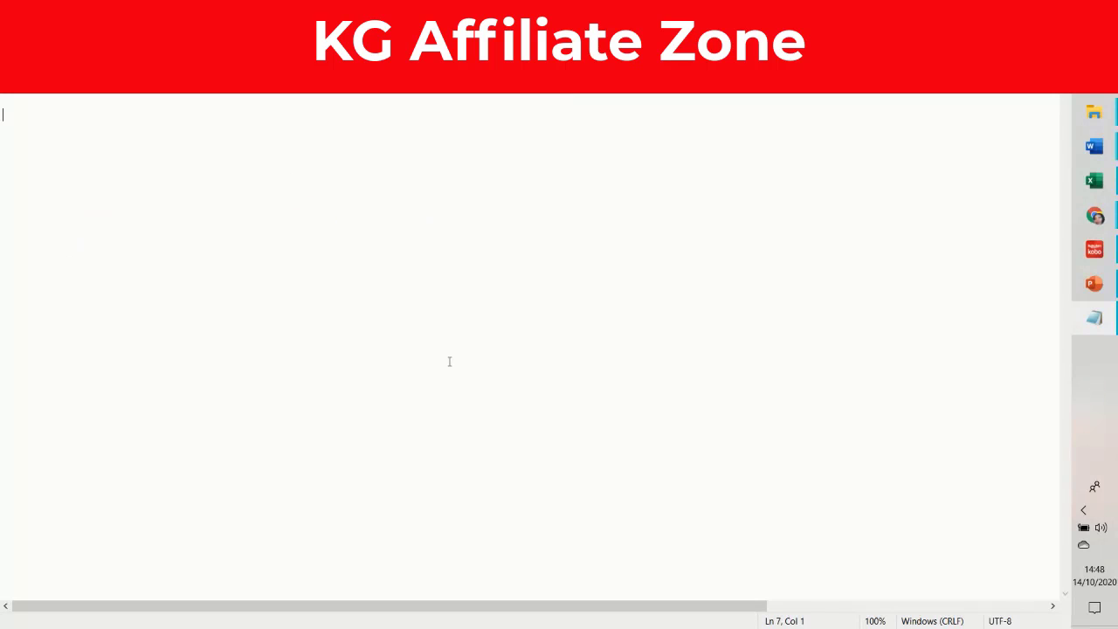
Back in the browser, copy the amzn-masterclass page URL from the second banner's code
key("alt+Tab")
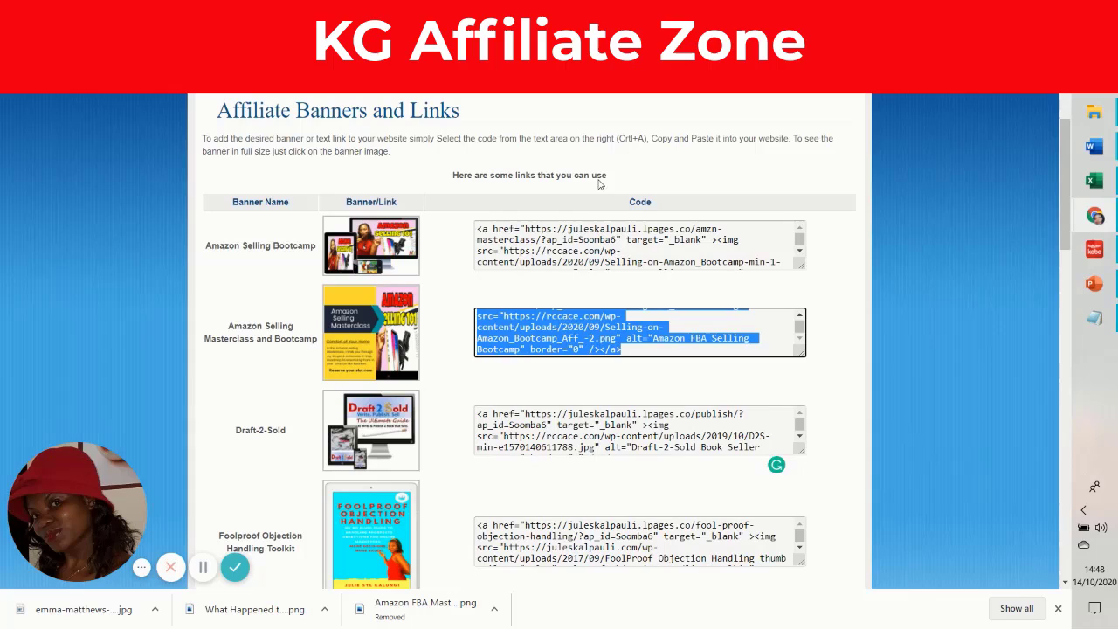
left_click(678, 325)
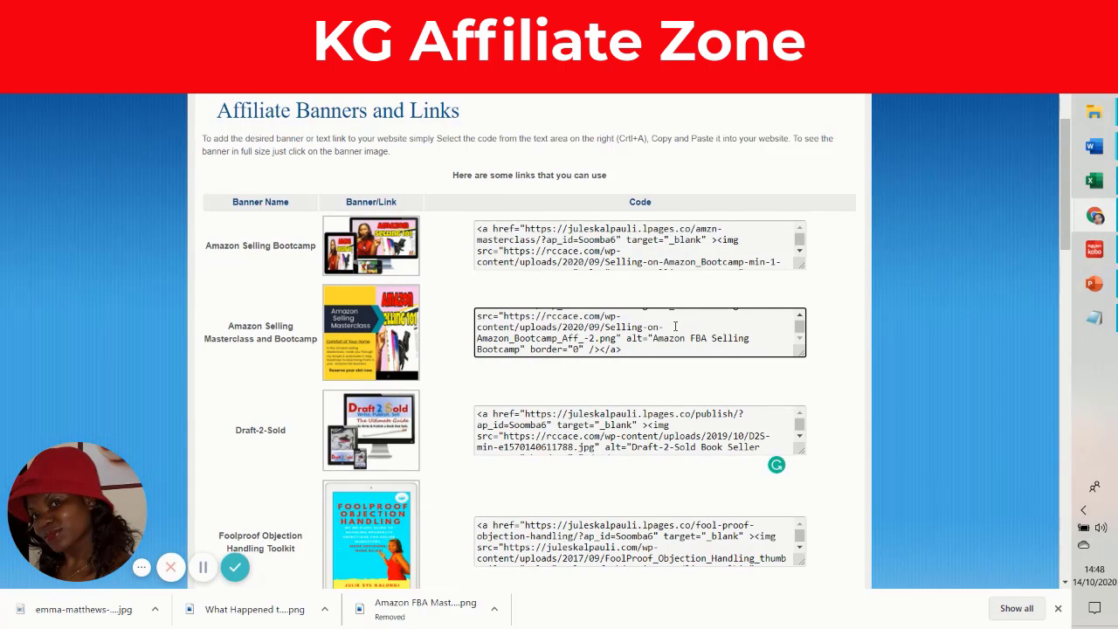
scroll(675, 325, "up", 2)
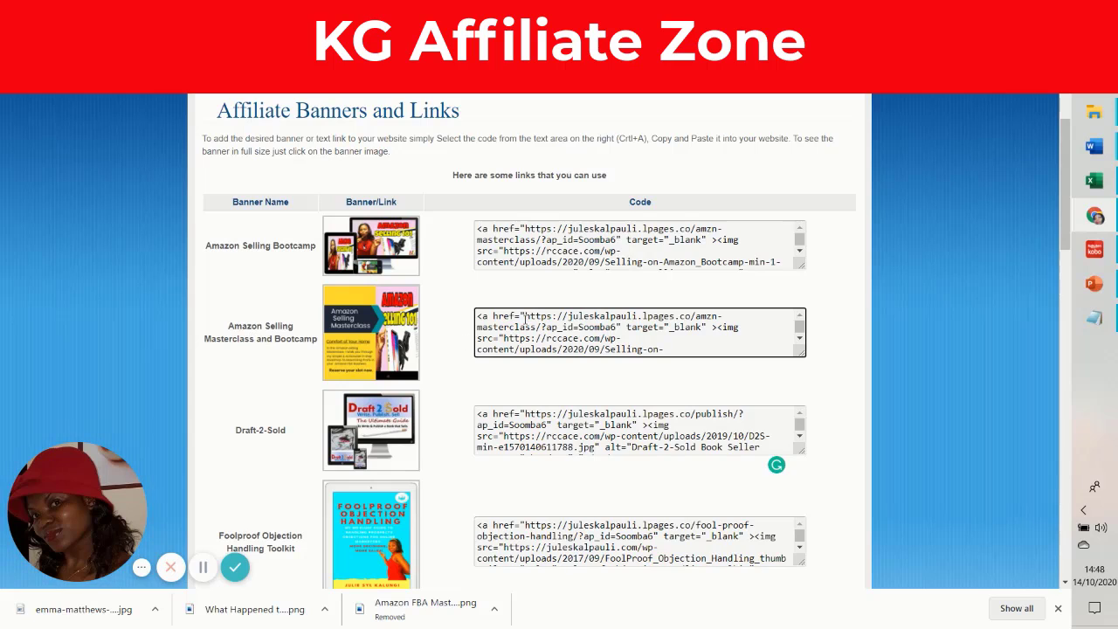
mouse_move(525, 319)
left_mouse_down()
mouse_move(613, 325)
mouse_move(541, 327)
left_mouse_up()
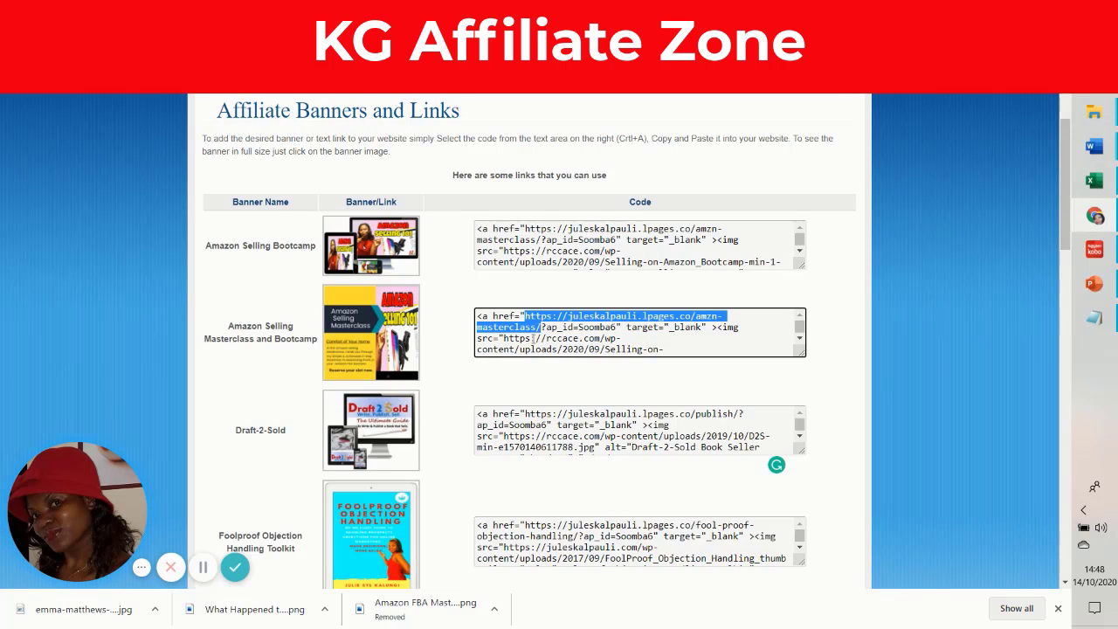
right_click(539, 320)
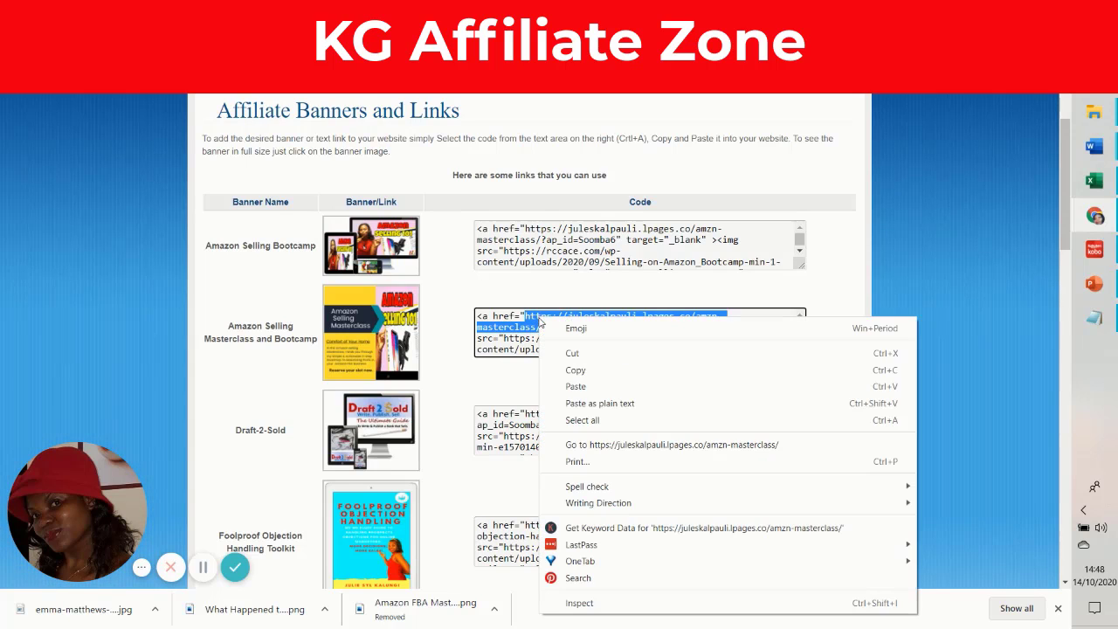
left_click(591, 370)
scroll(576, 272, "up", 2)
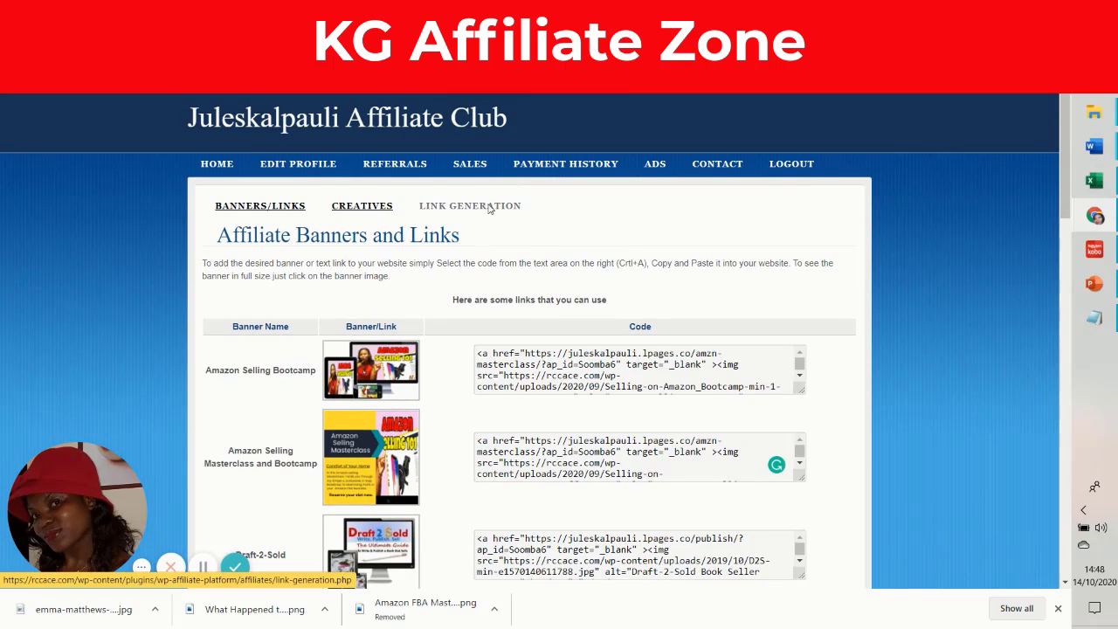
Generate a referral URL for the amzn-masterclass page in Link Generation and copy it
left_click(482, 210)
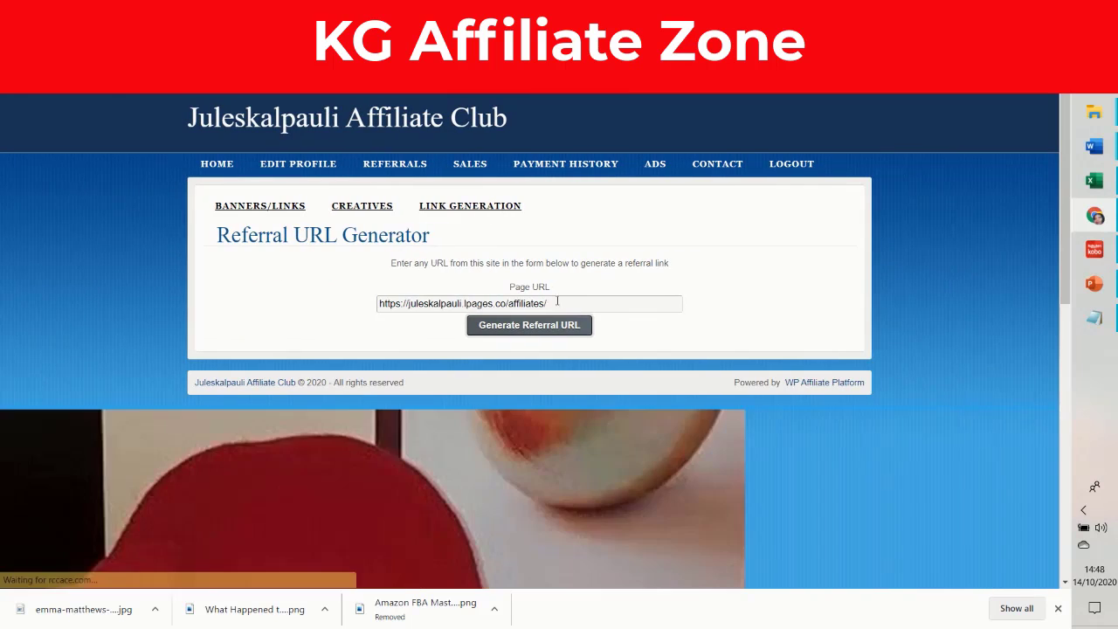
left_click(566, 302)
key("ctrl+a")
key("ctrl+v")
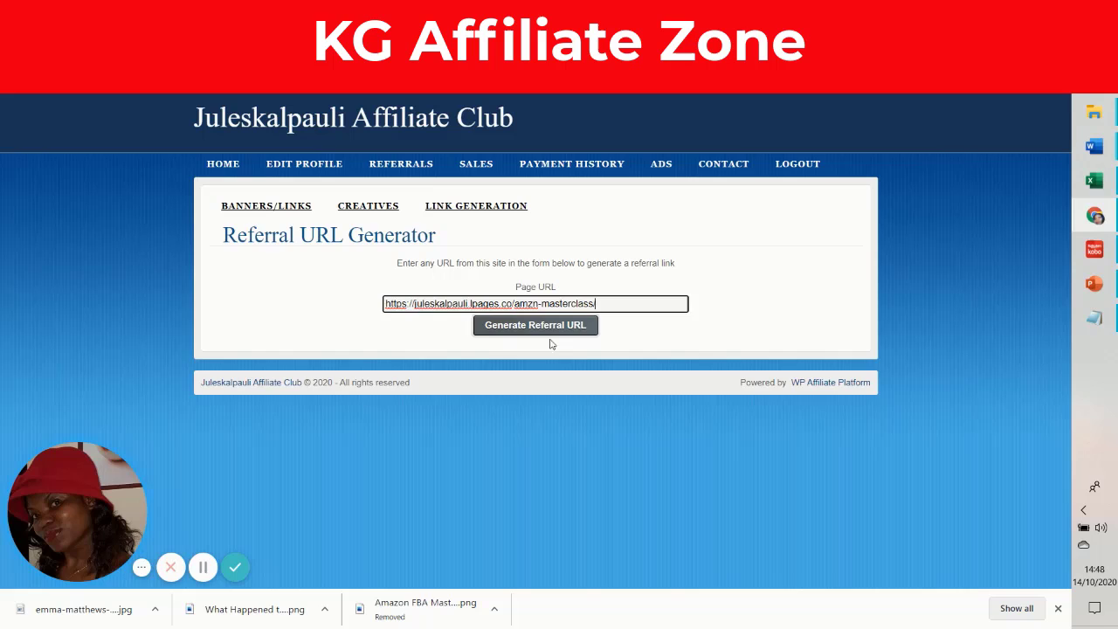
left_click(550, 329)
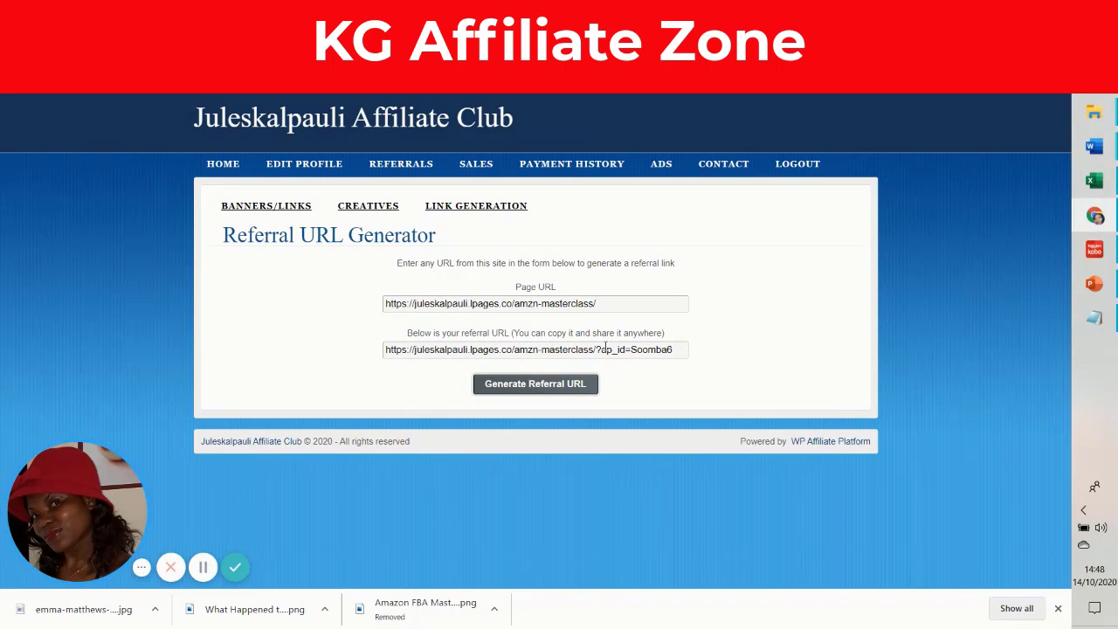
double_click(609, 349)
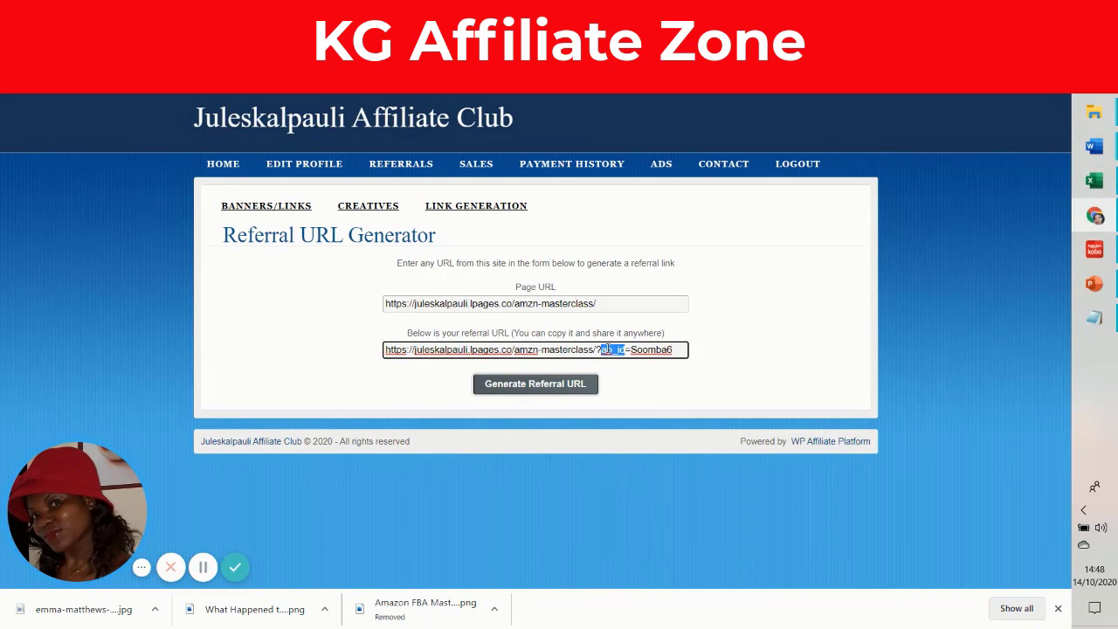
triple_click(604, 351)
right_click(602, 354)
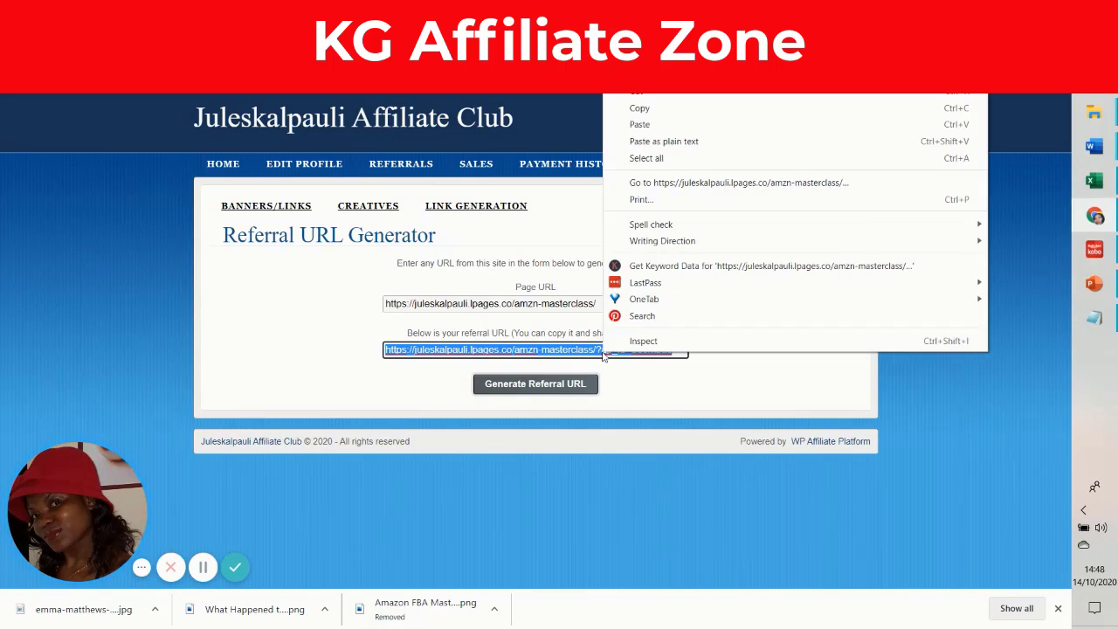
left_click(653, 112)
Paste the amzn-masterclass referral URL into Notepad and switch back to the browser
left_click(1099, 330)
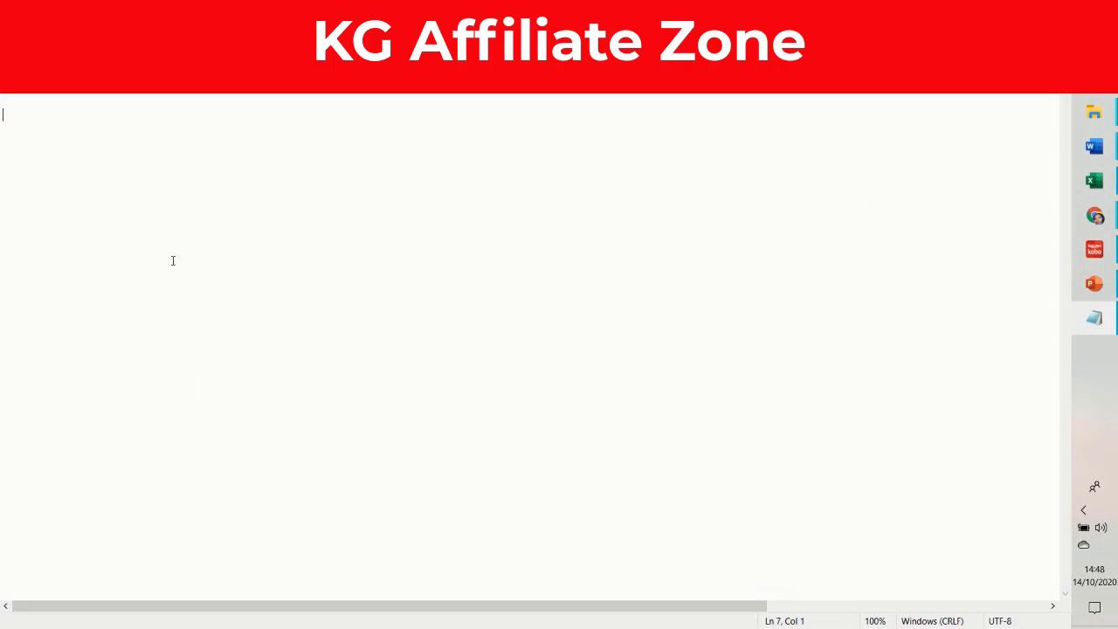
key("ctrl+v")
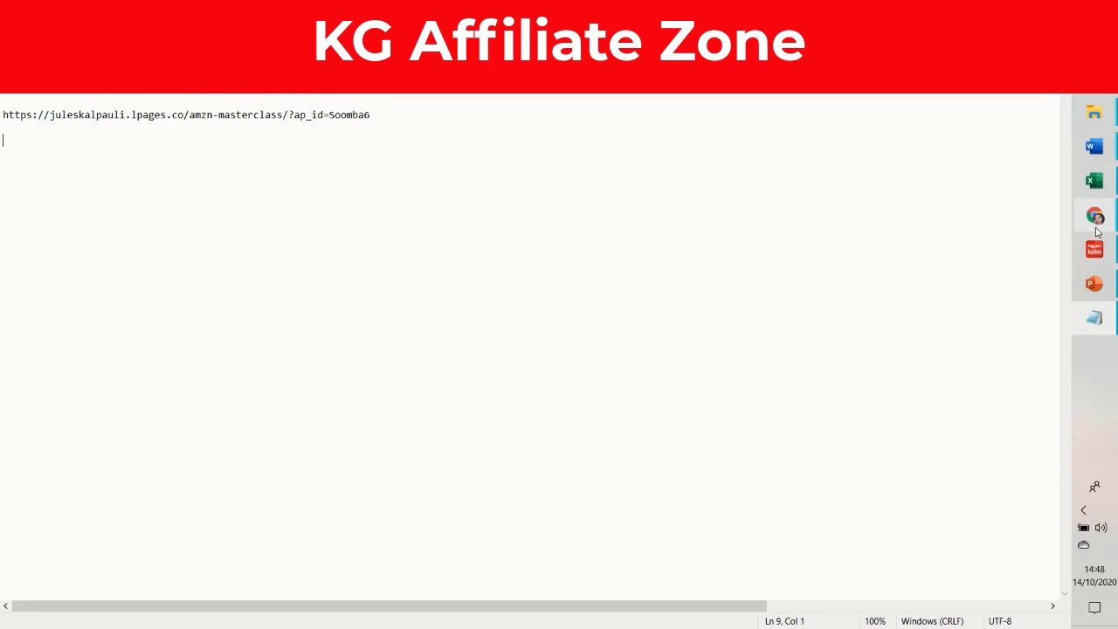
mouse_move(1094, 216)
left_click(981, 219)
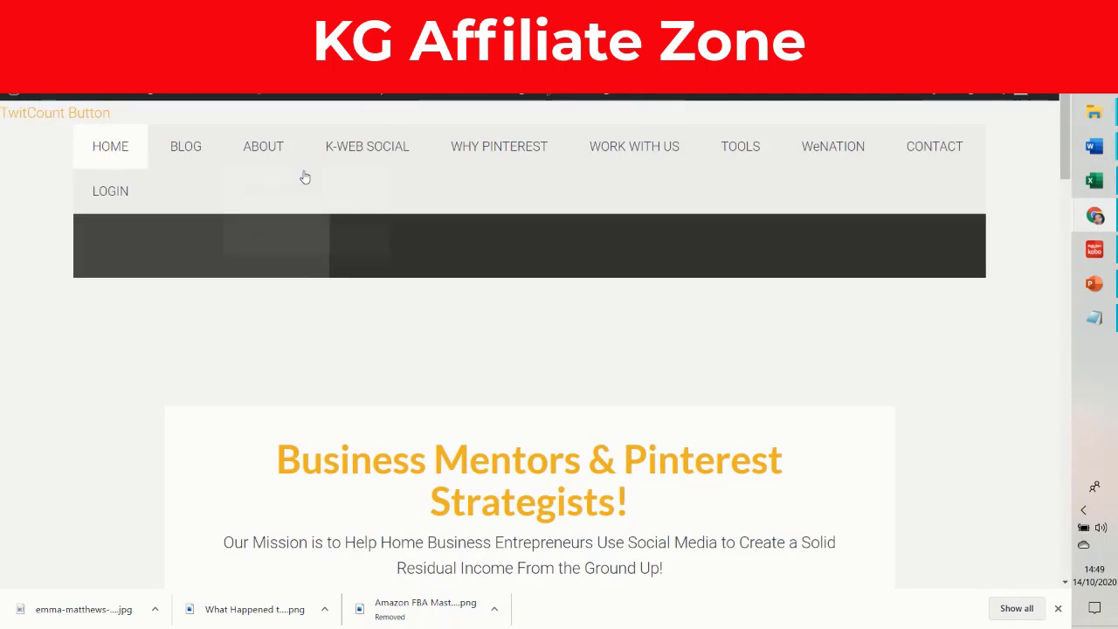
Open the Juleskalpauli blog's latest posts and scroll through them and the Pinterest Growth Academy page
mouse_move(181, 149)
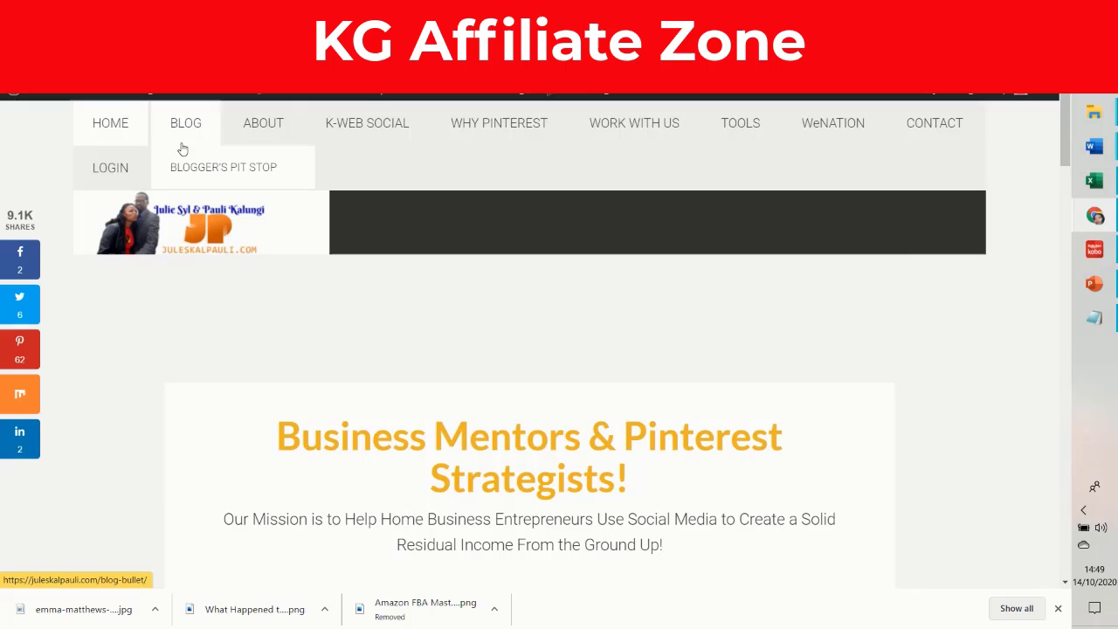
left_click(184, 133)
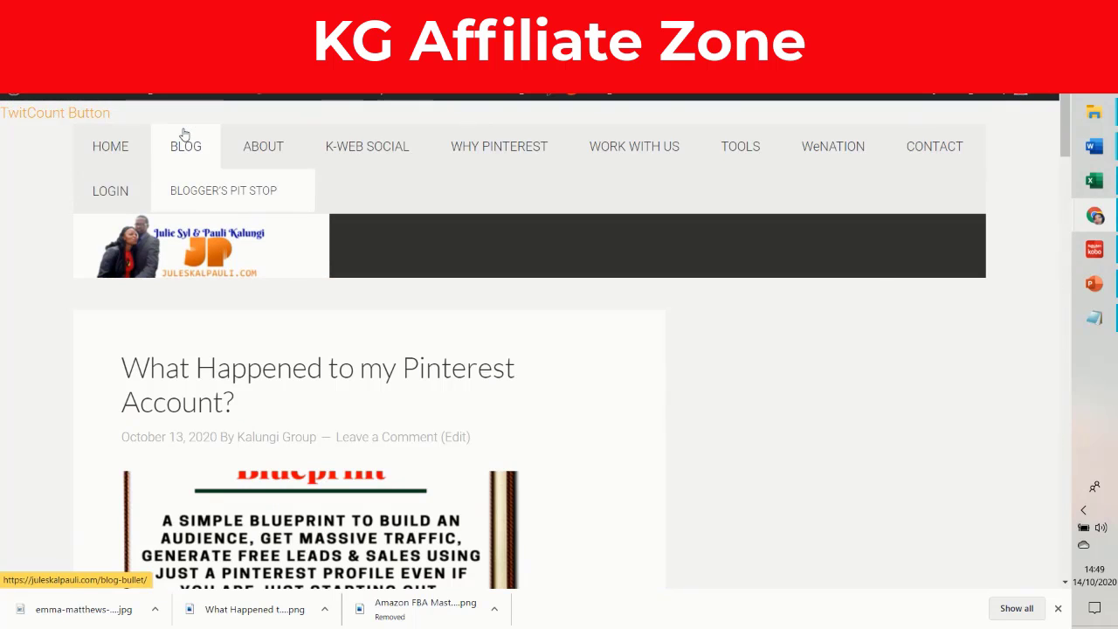
scroll(782, 283, "down", 6)
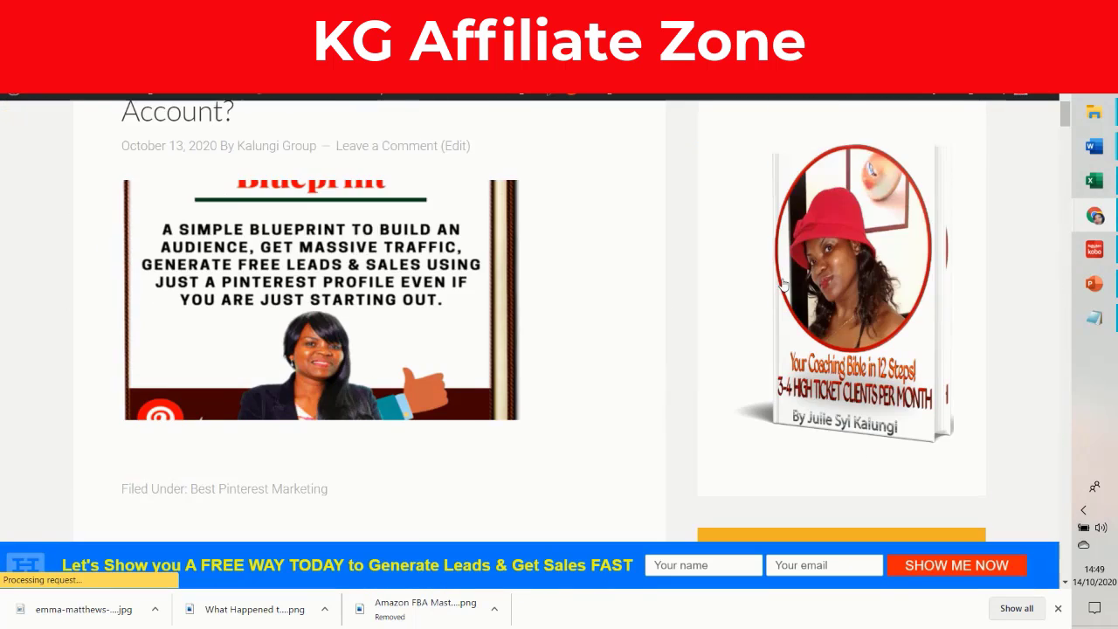
scroll(782, 282, "up", 3)
scroll(891, 266, "down", 12)
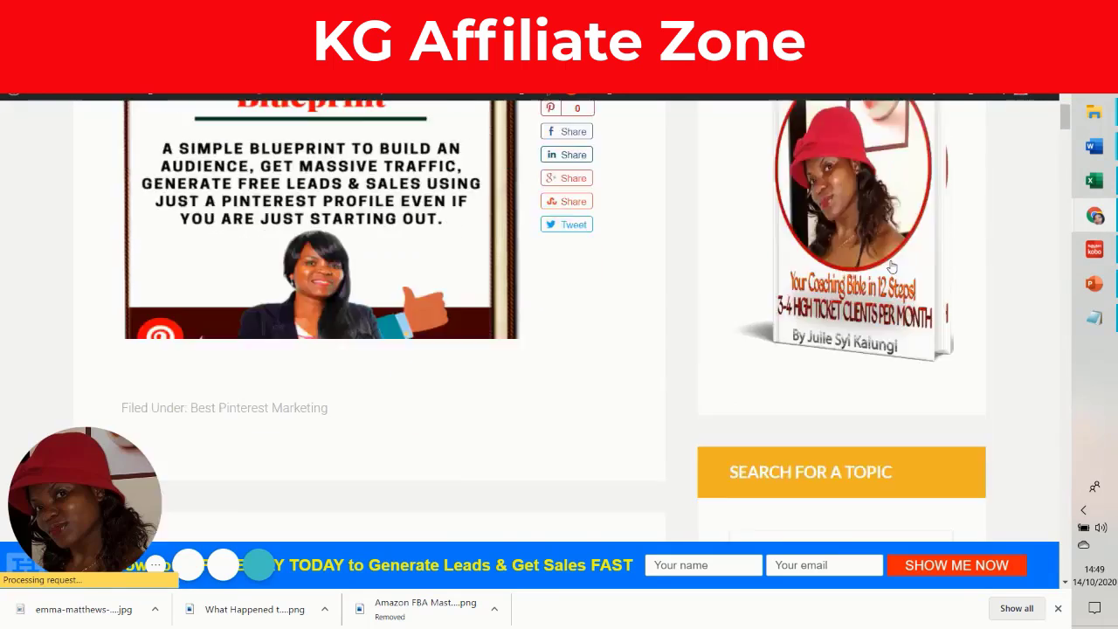
scroll(844, 224, "down", 6)
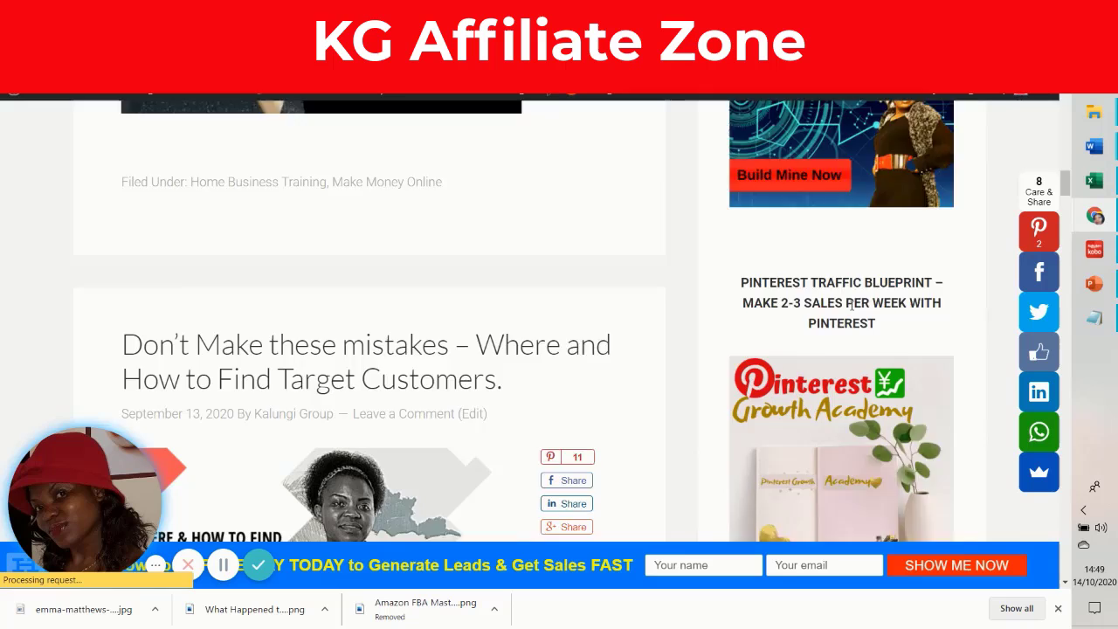
scroll(847, 210, "down", 3)
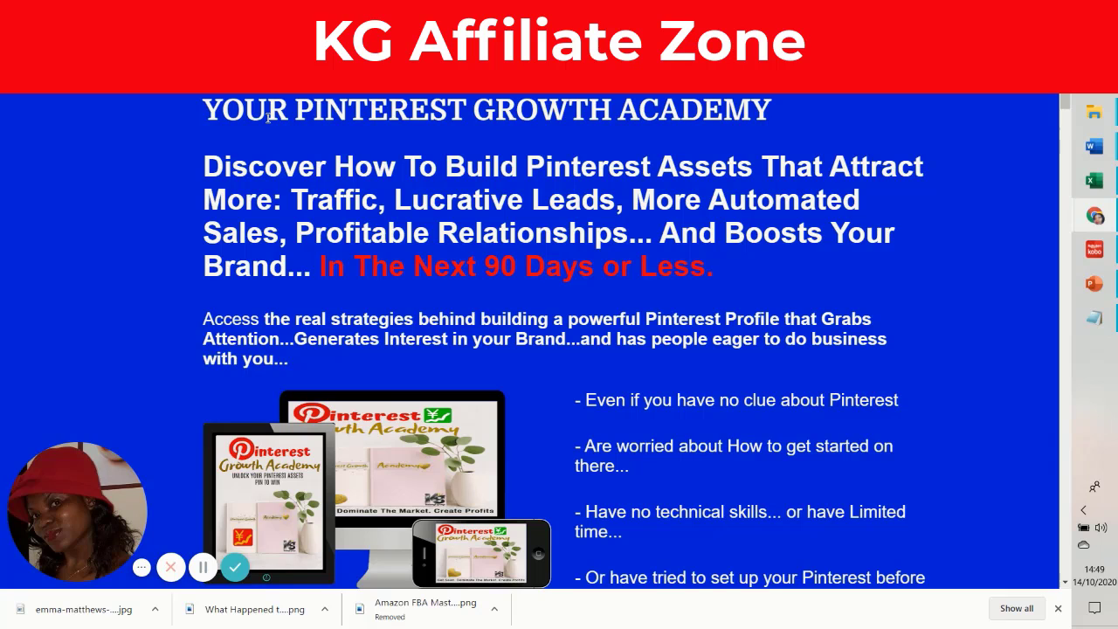
scroll(334, 331, "down", 7)
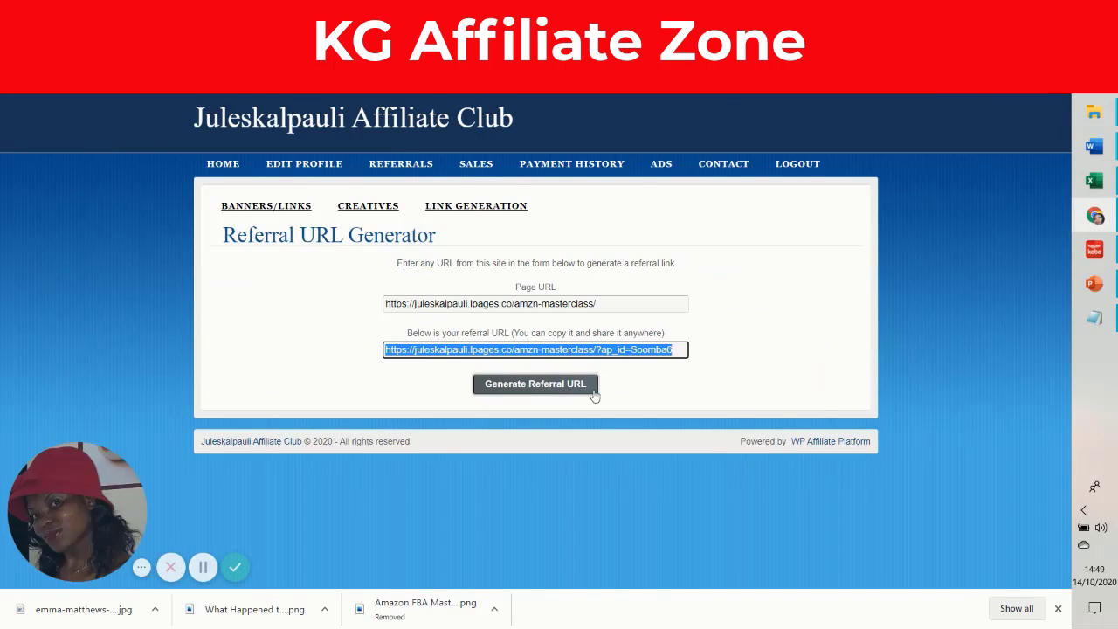
From Creatives, copy the whole 'Feeling stuck? This could Change everything' swipe email code, then switch to Notepad
left_click(270, 207)
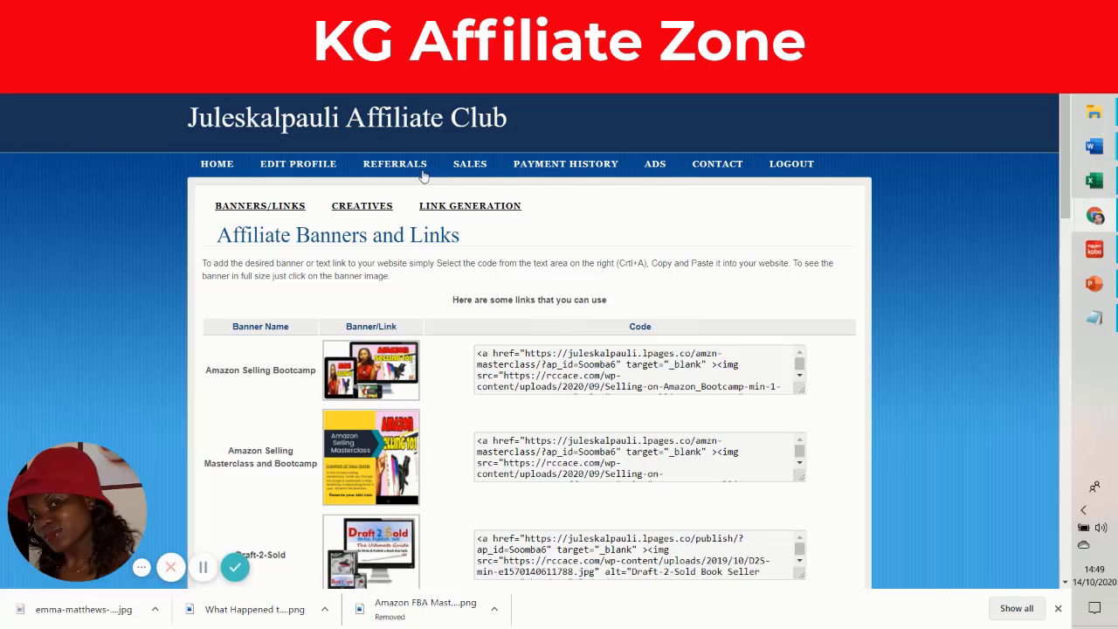
left_click(362, 208)
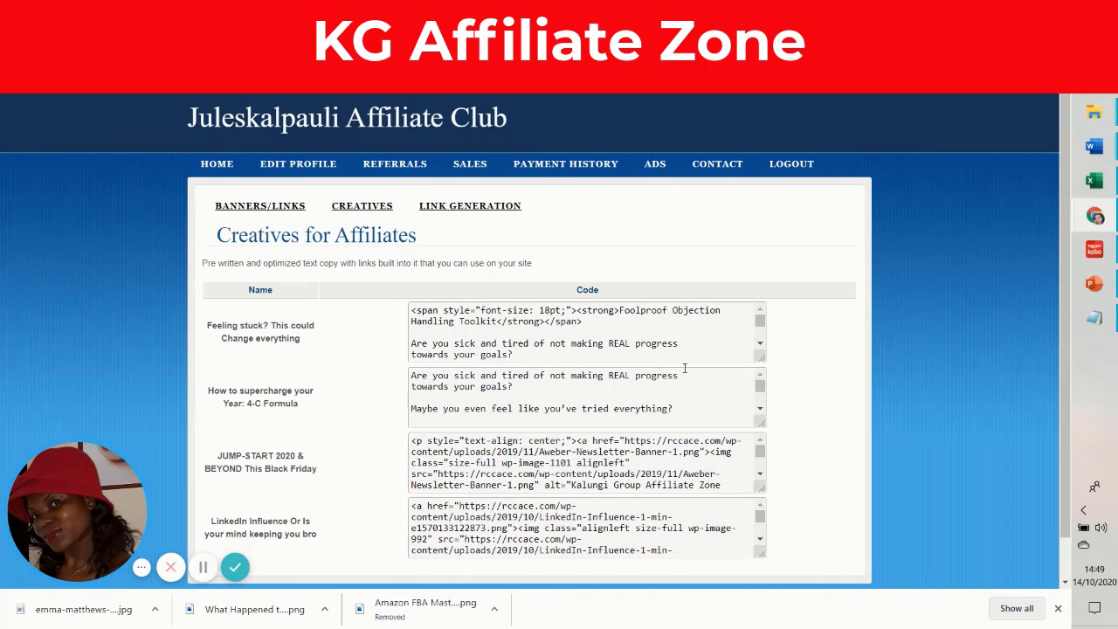
left_click(671, 329)
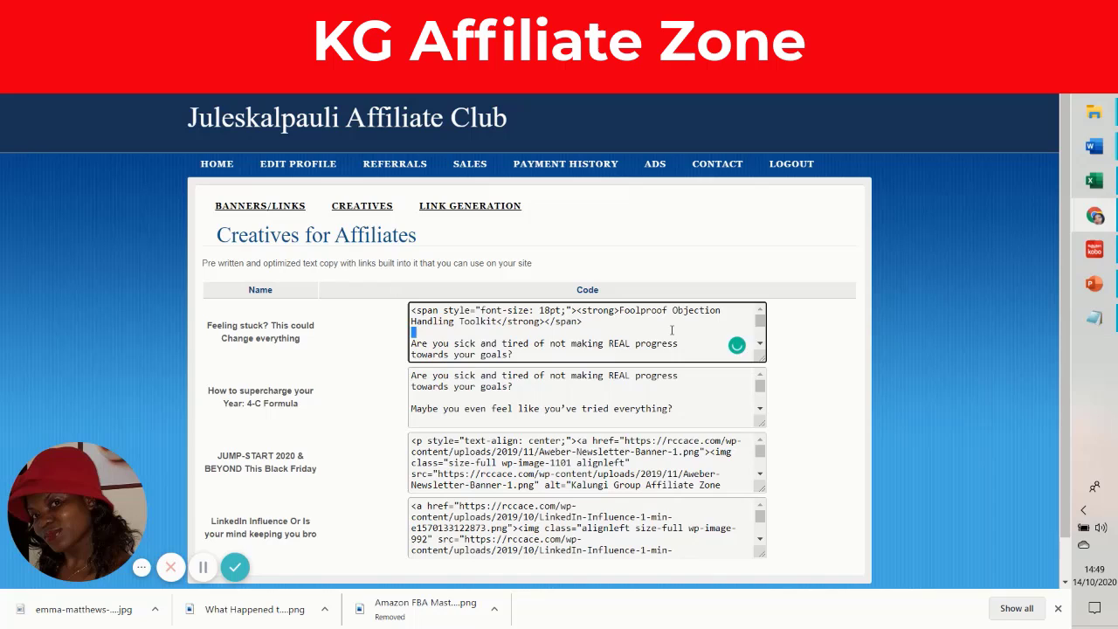
left_click(696, 342)
key("shift+Home")
left_click_drag(696, 342, 765, 325)
left_click_drag(413, 310, 671, 366)
right_click(541, 348)
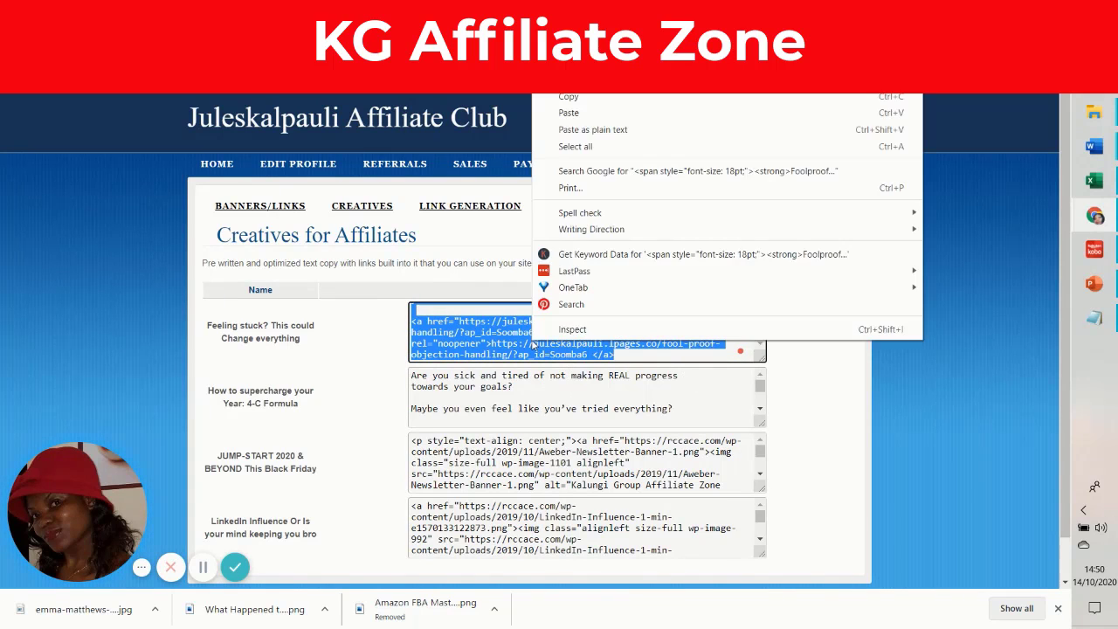
left_click(568, 107)
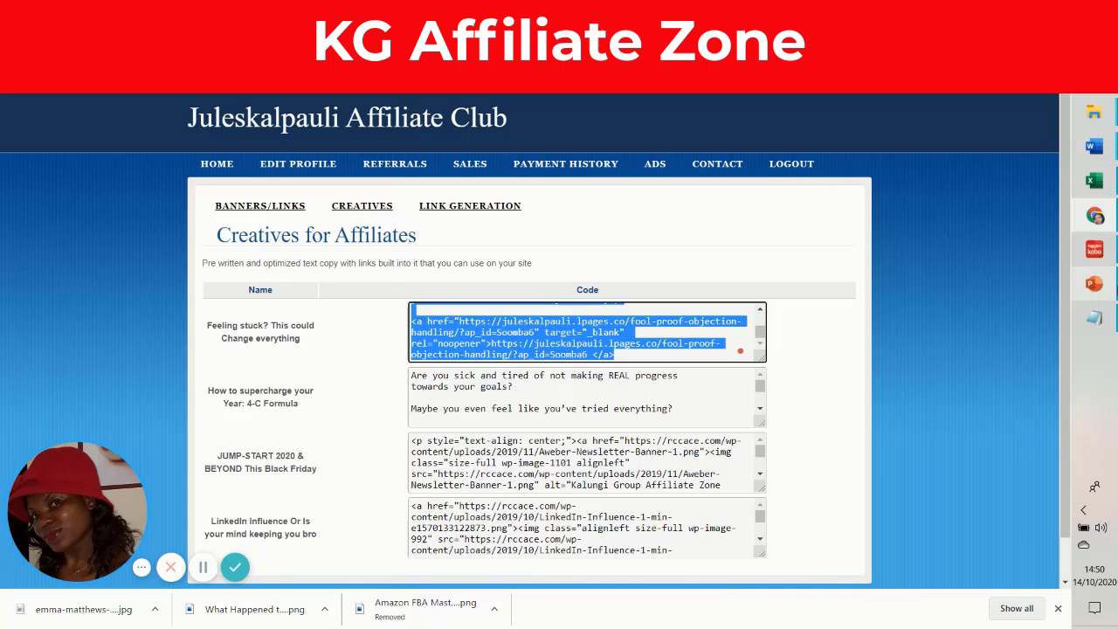
left_click(1094, 318)
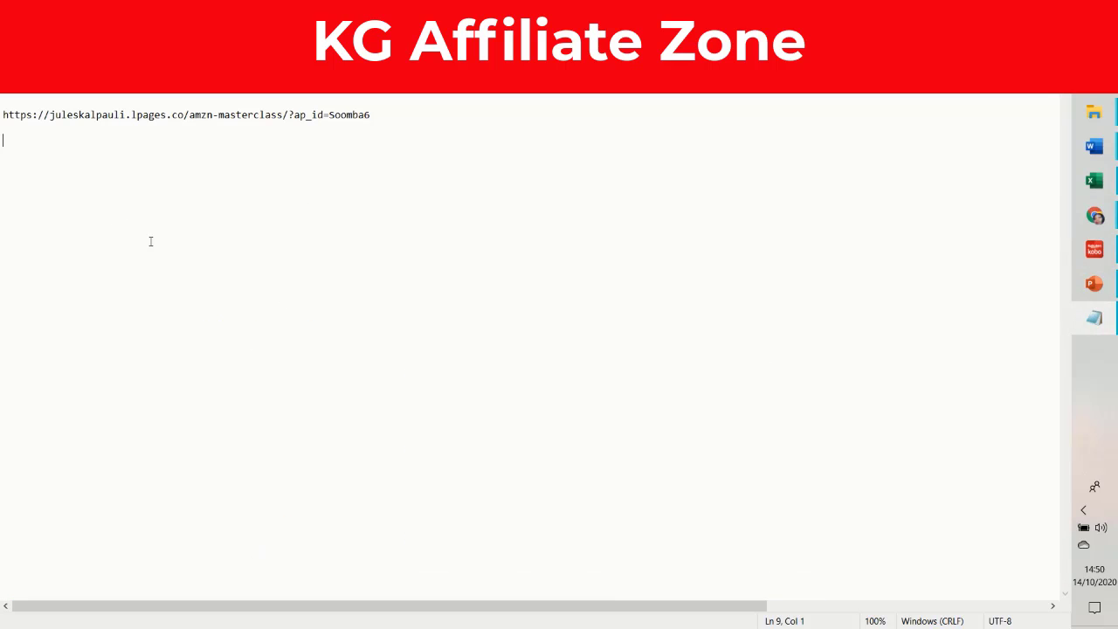
Paste the 'Feeling stuck?' swipe email code below the referral URL in Notepad
right_click(4, 156)
left_click(32, 211)
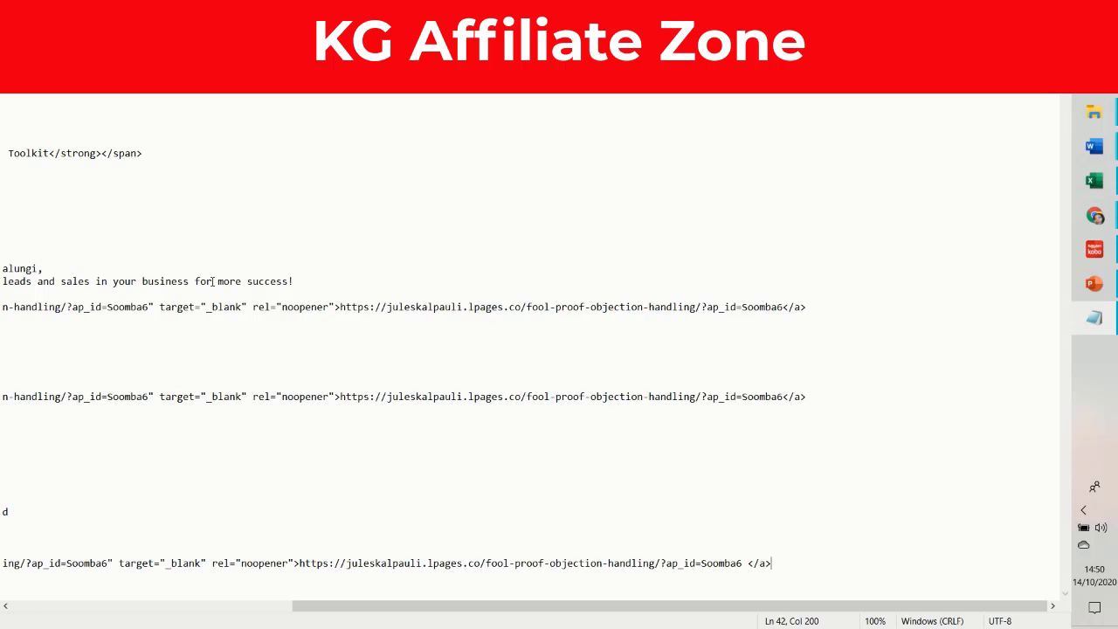
scroll(213, 281, "left", 10)
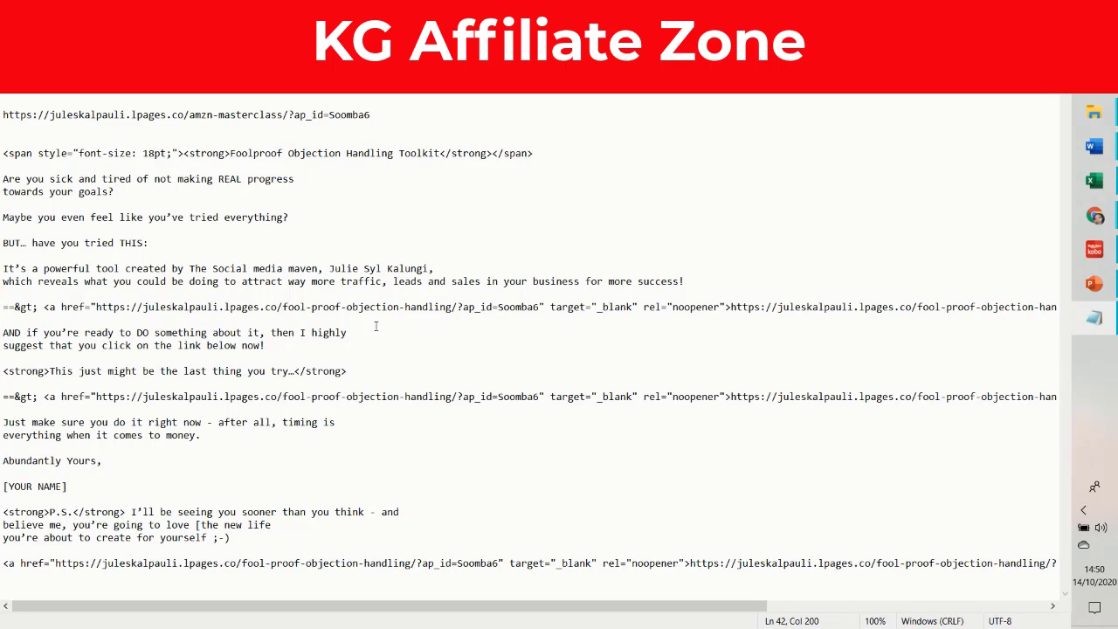
Check the affiliate id in the first link, then go back to the Creatives page in Chrome
left_click_drag(457, 307, 540, 309)
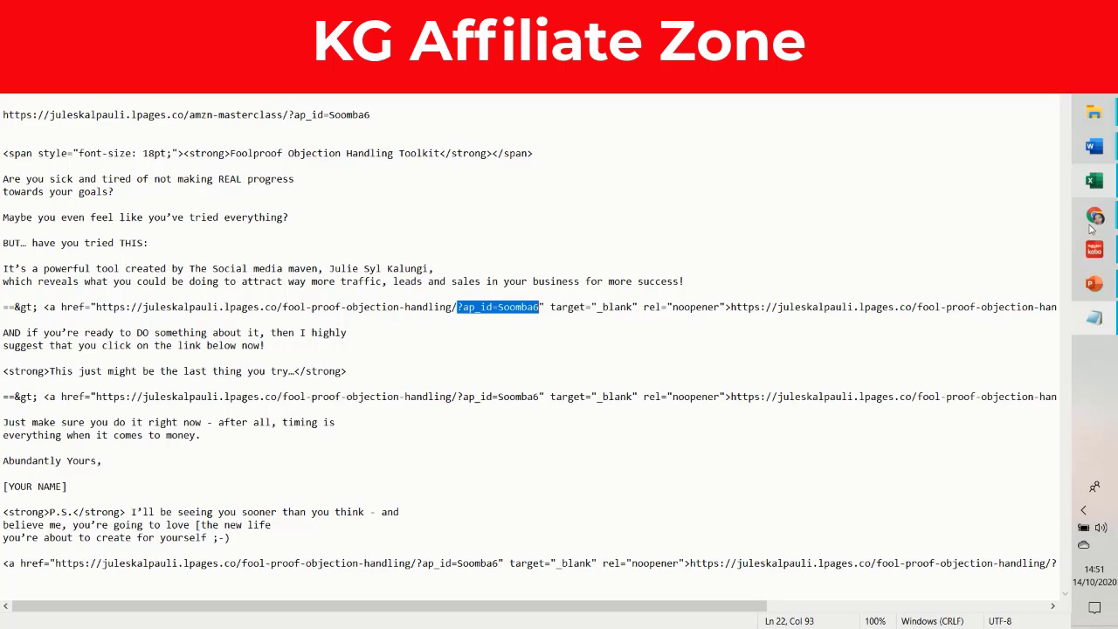
mouse_move(1094, 215)
left_click(926, 219)
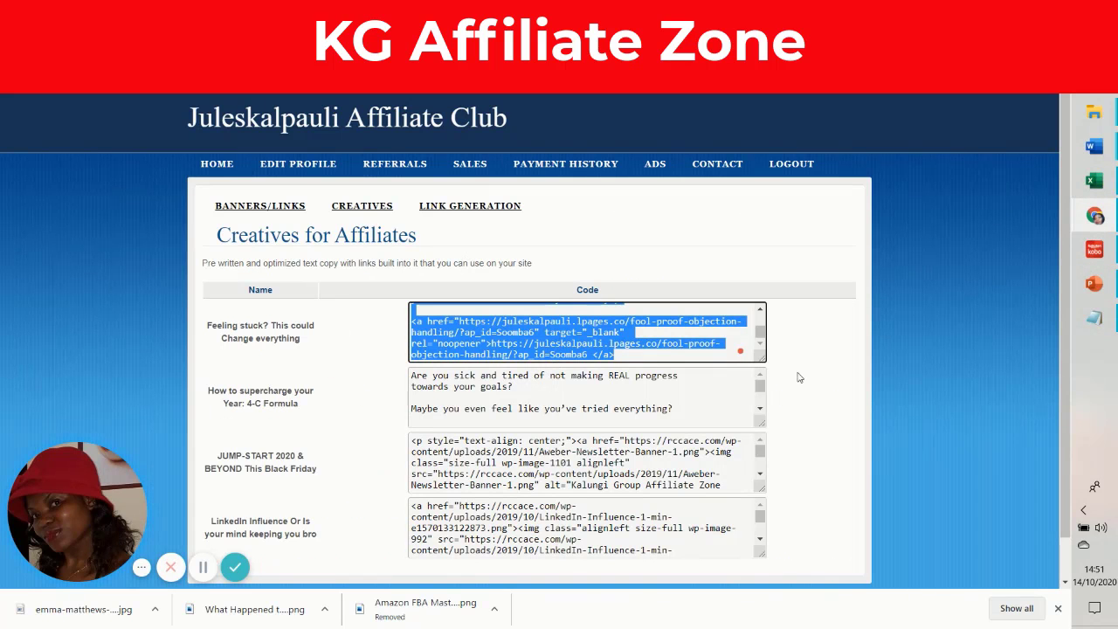
scroll(647, 369, "down", 1)
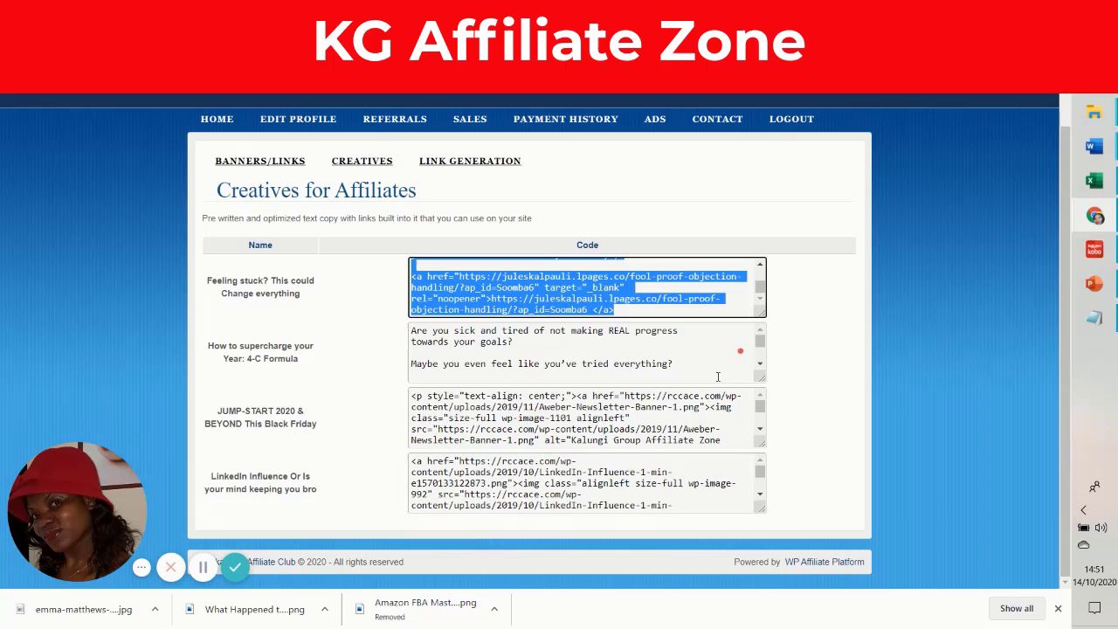
left_click(834, 314)
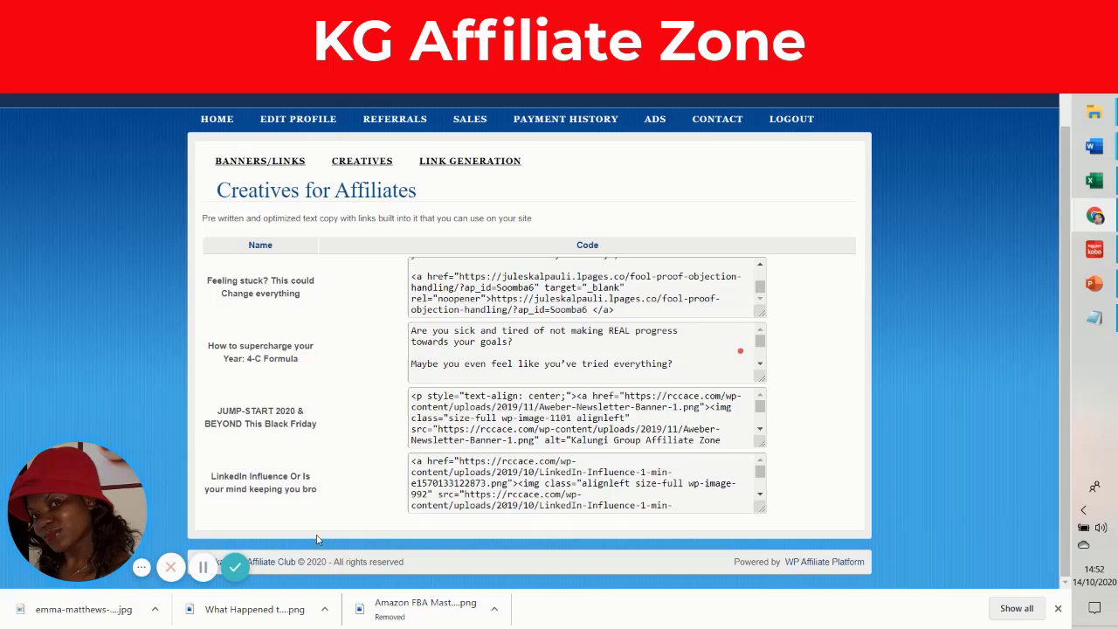
Open the BANNERS/LINKS page and review every banner code, Amazon Selling Bootcamp to Winning Entrepreneurs Nation
left_click(255, 163)
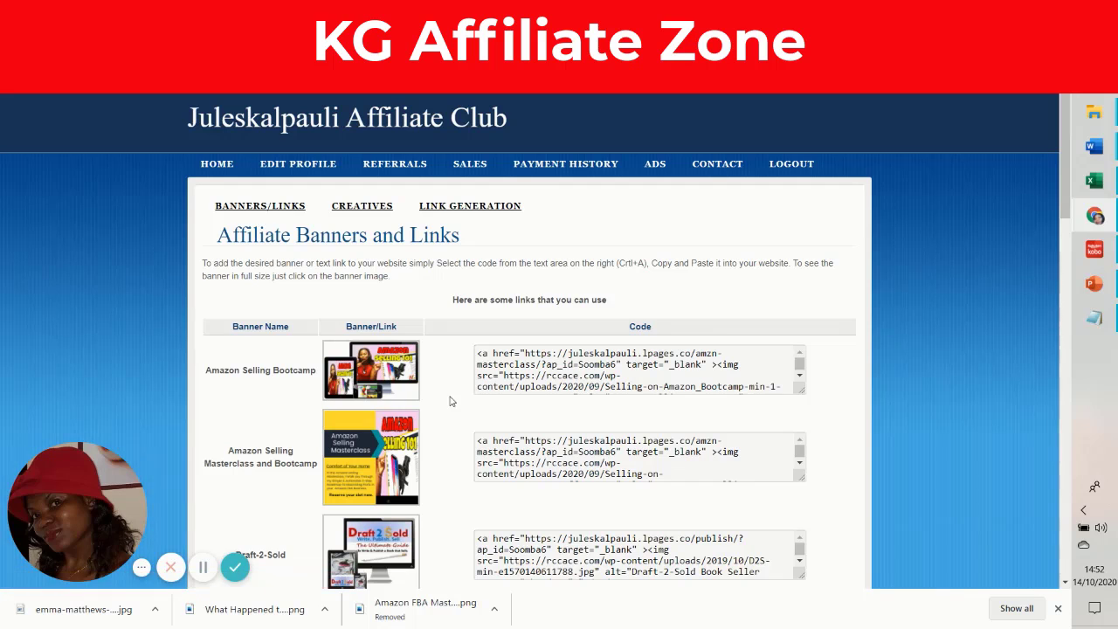
scroll(367, 419, "down", 3)
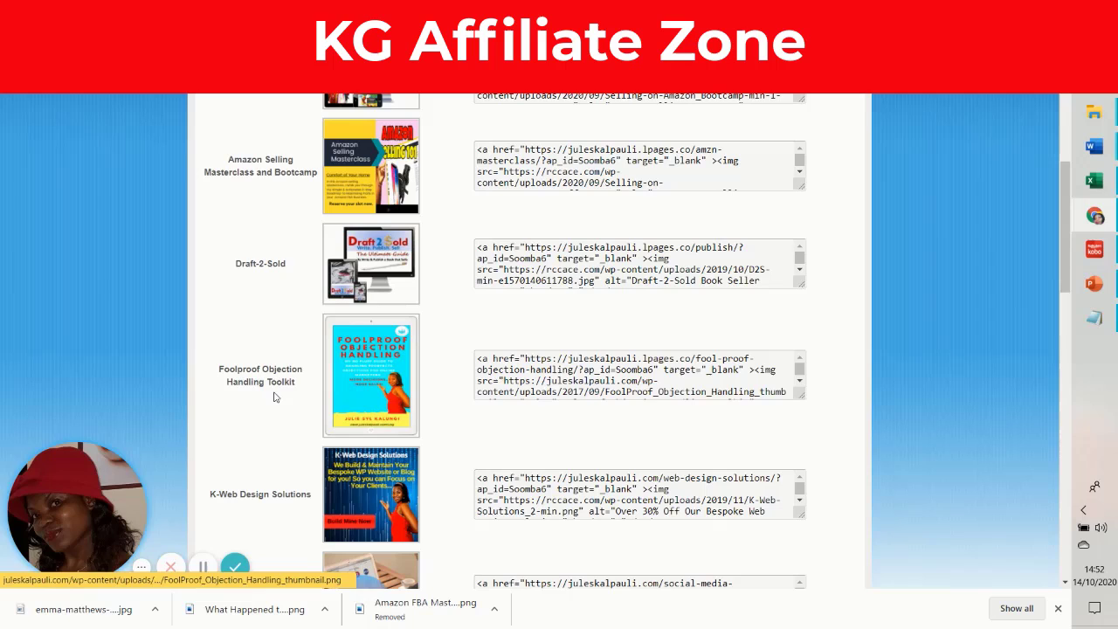
scroll(379, 373, "down", 3)
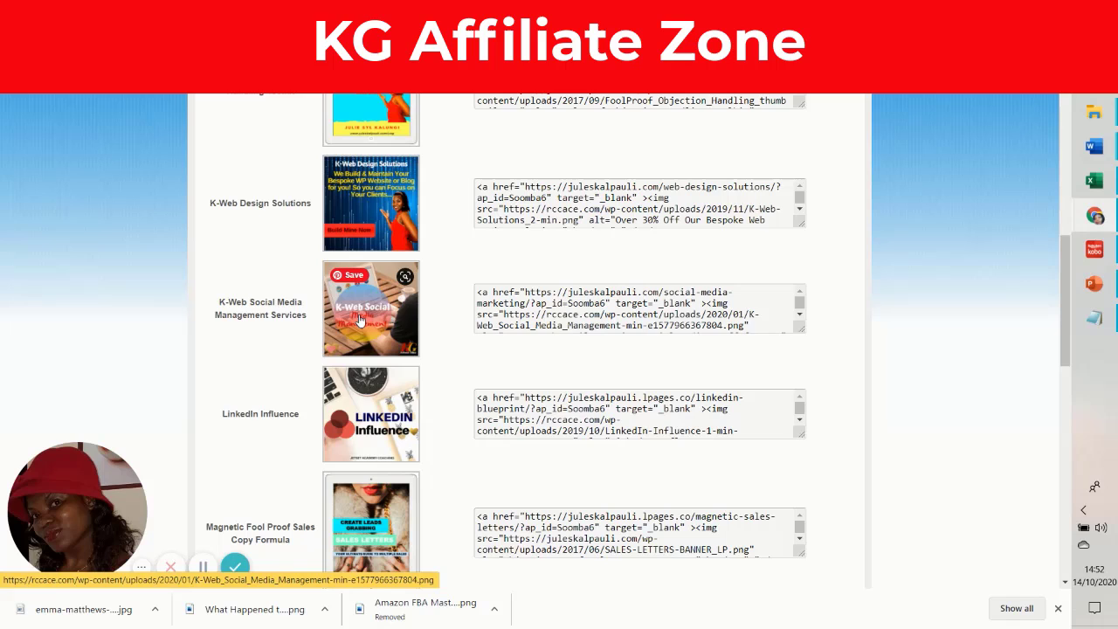
scroll(360, 320, "down", 3)
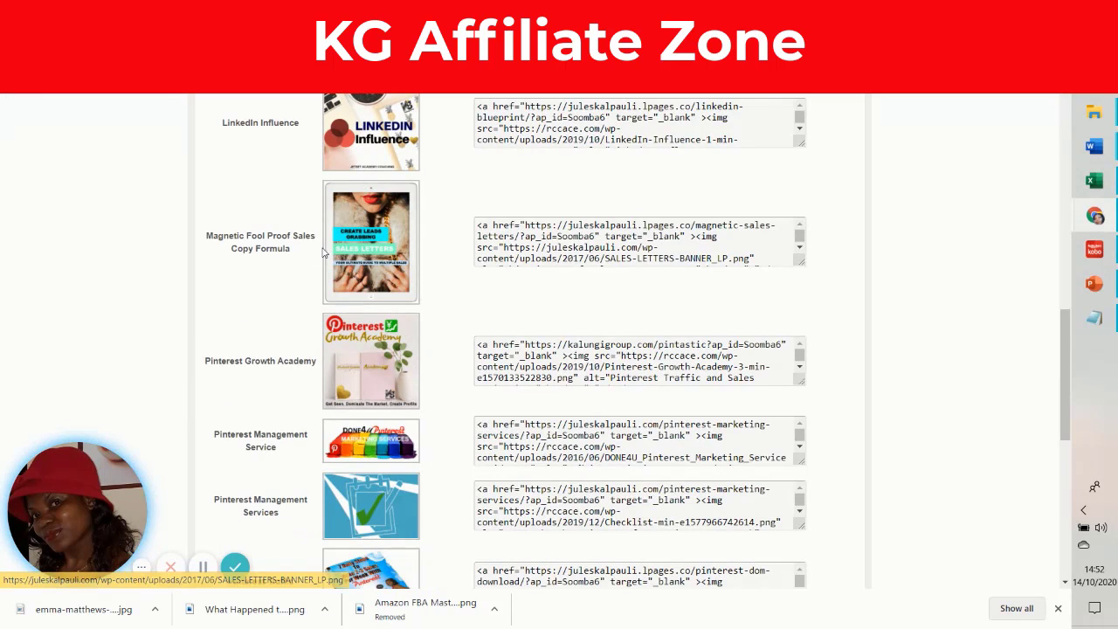
scroll(349, 380, "down", 3)
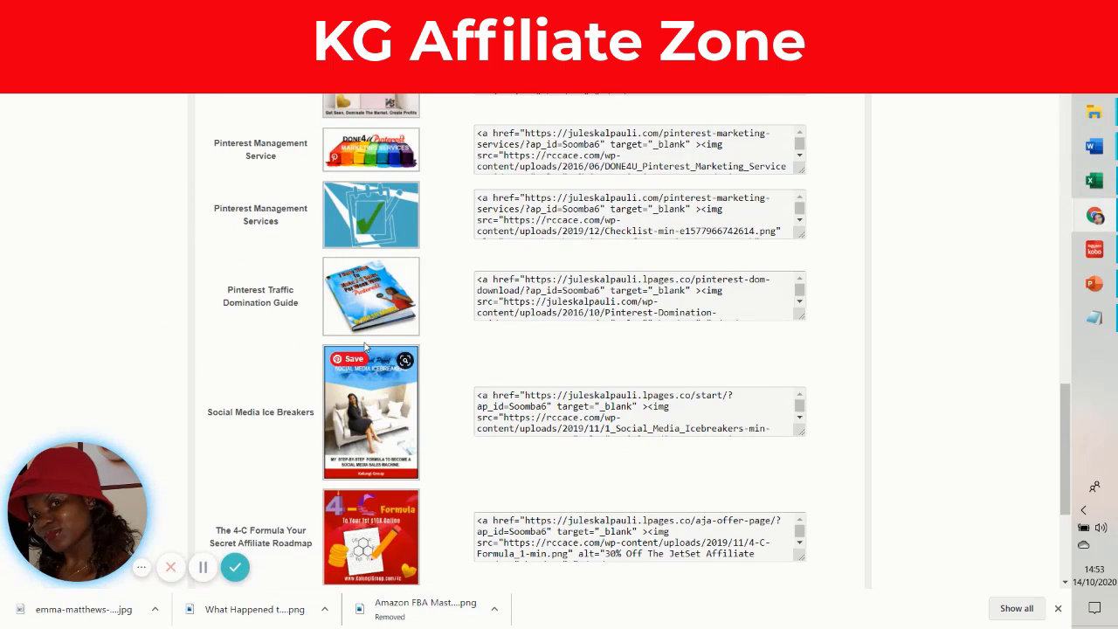
scroll(406, 345, "down", 3)
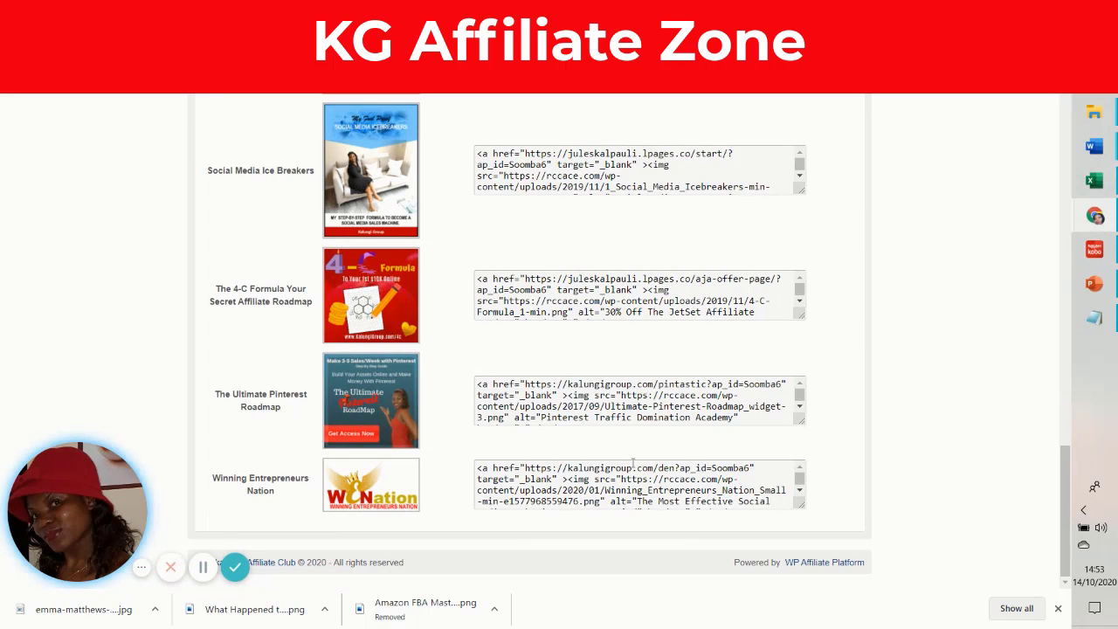
scroll(589, 450, "up", 15)
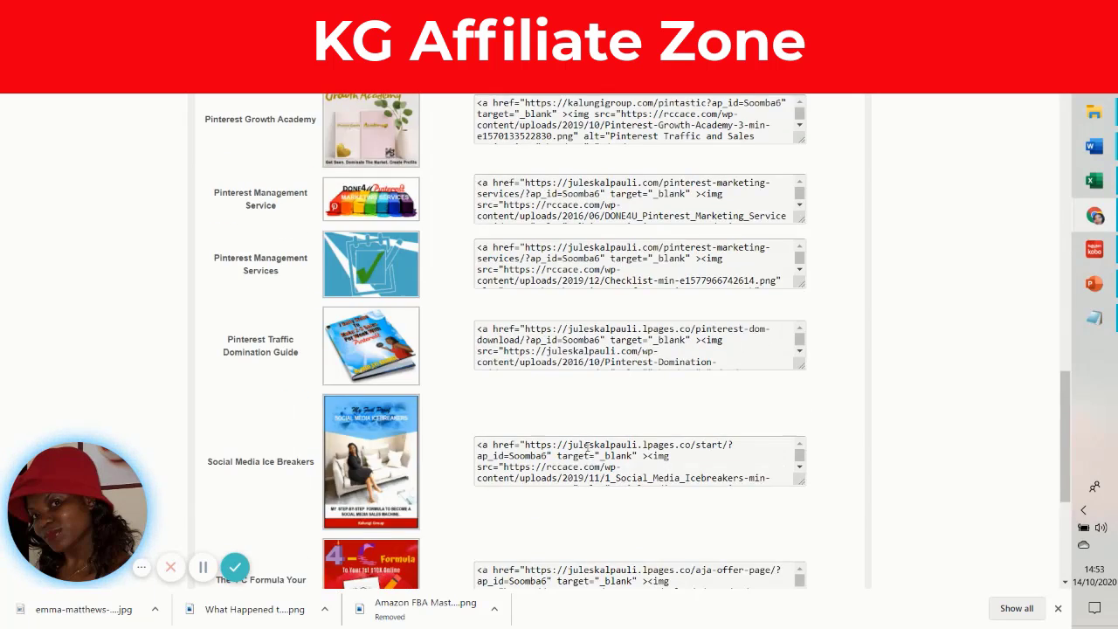
scroll(585, 446, "up", 5)
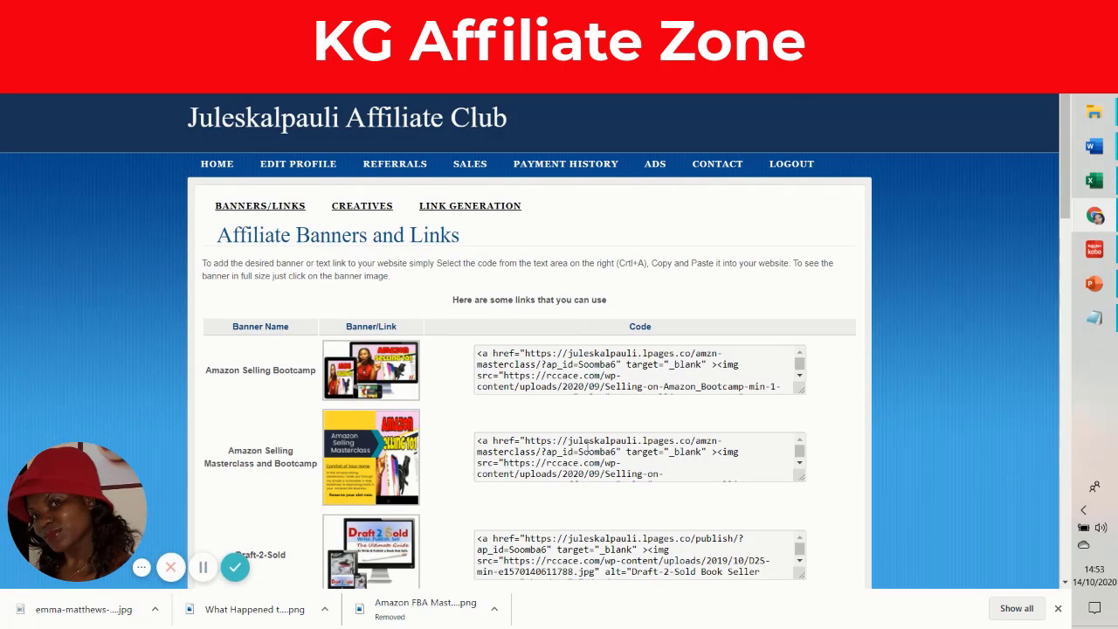